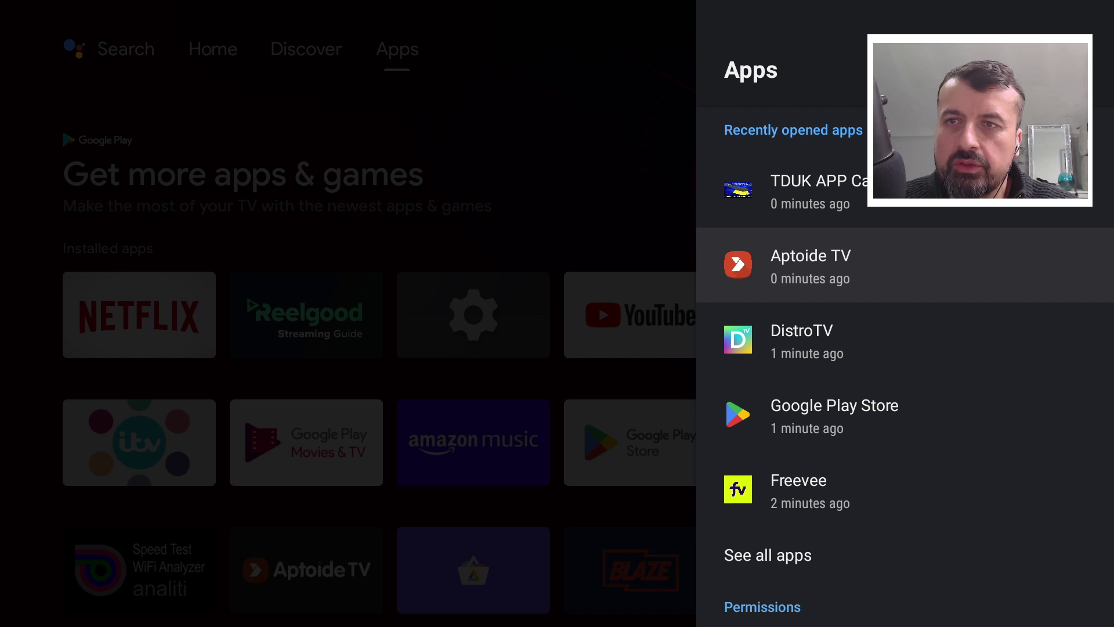
- Check the cache sizes on Aptoide TV's and DistroTV's app info pages
key(Down)
key(Up)
key(Return)
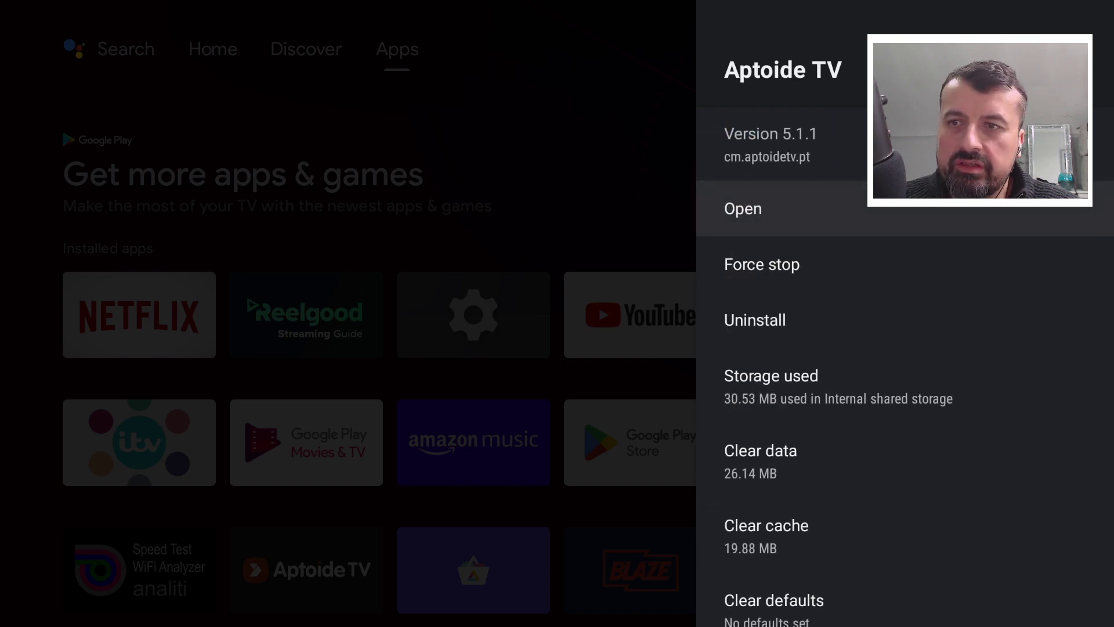
key(Down)
key(Down)
key(Down)
key(Down)
key(Down)
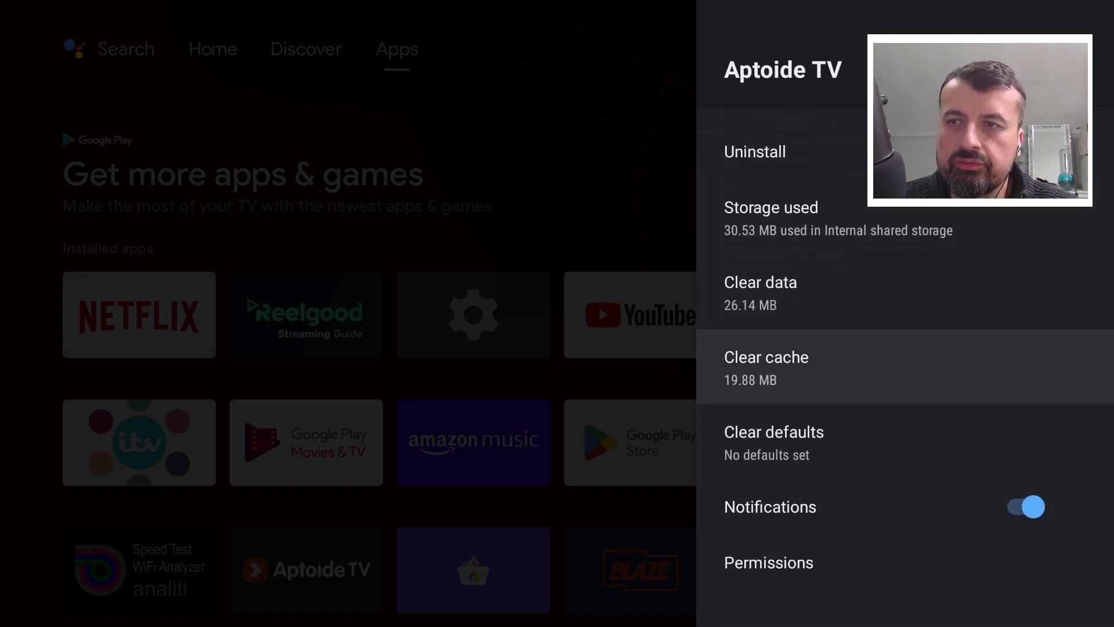
key(Escape)
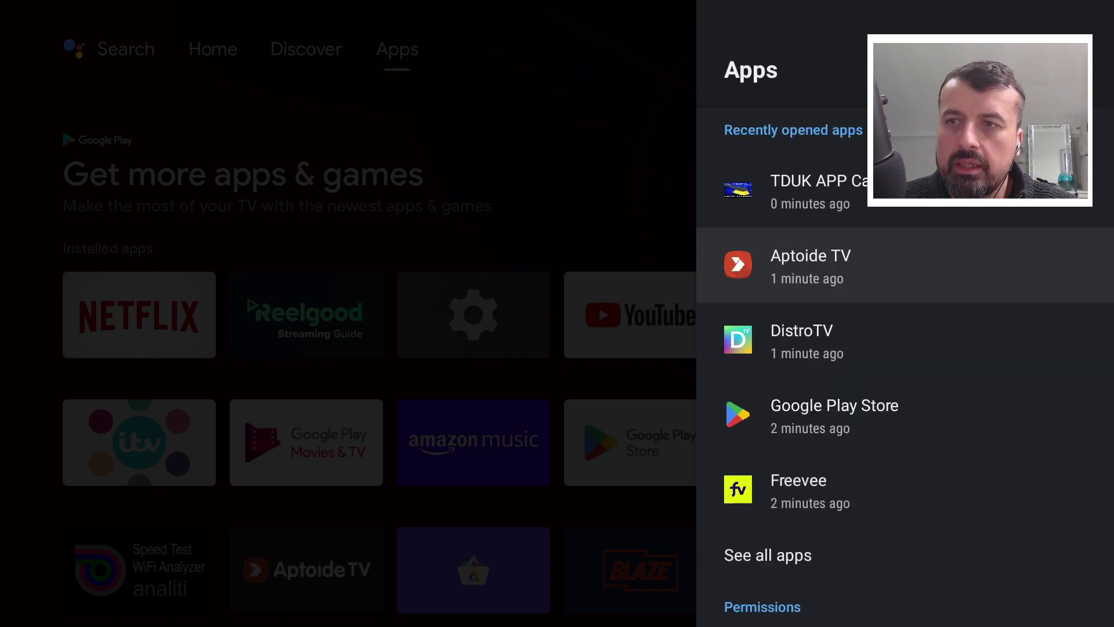
key(Down)
key(Return)
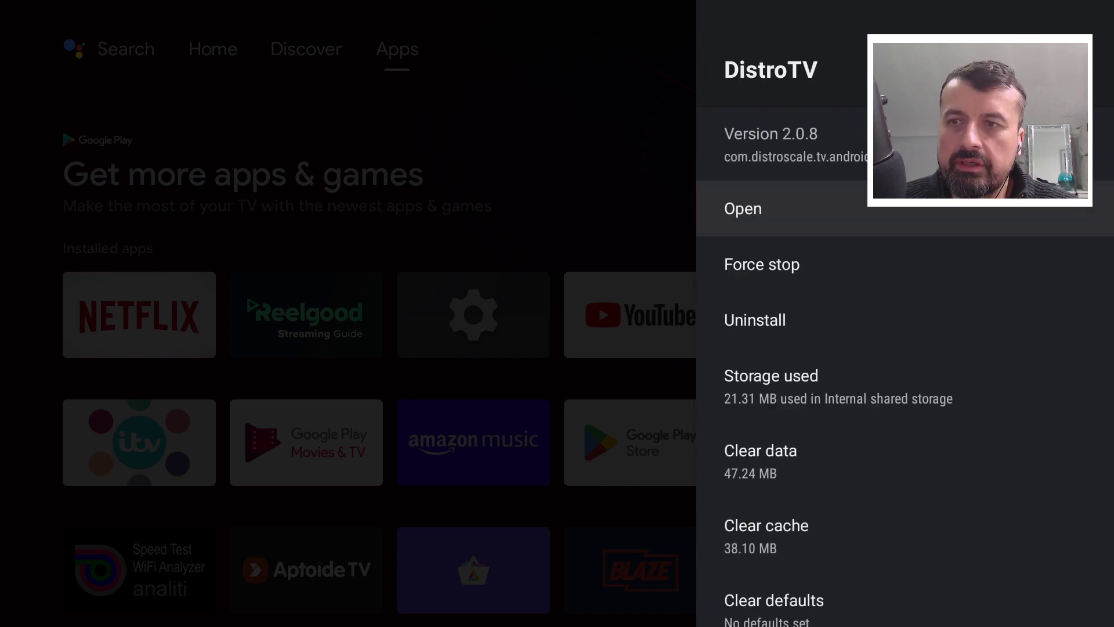
key(Down)
key(Down)
key(Down)
key(Down)
key(Down)
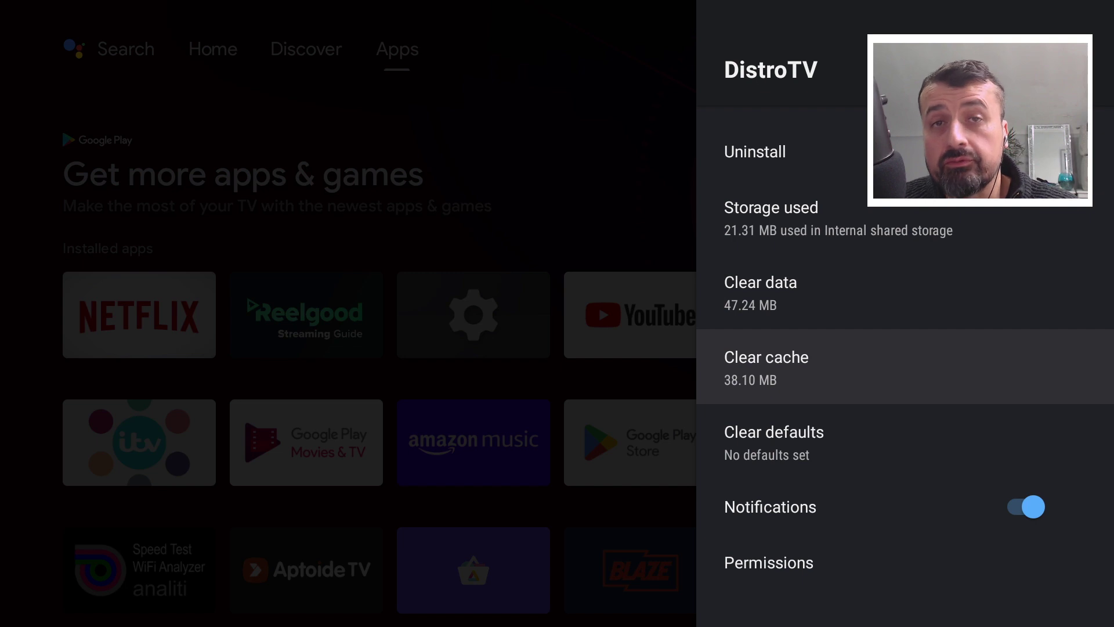
key(Escape)
- Check Google Play Store's storage sizes, then recheck DistroTV's data and cache sizes
key(Down)
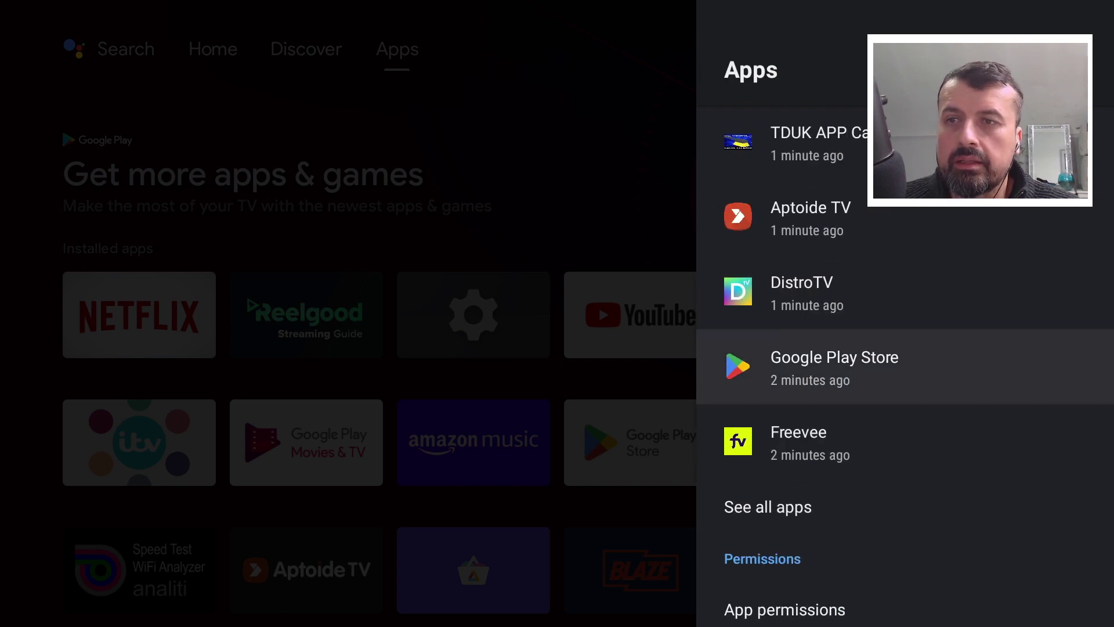
key(Return)
key(Down)
key(Down)
key(Down)
key(Down)
key(Down)
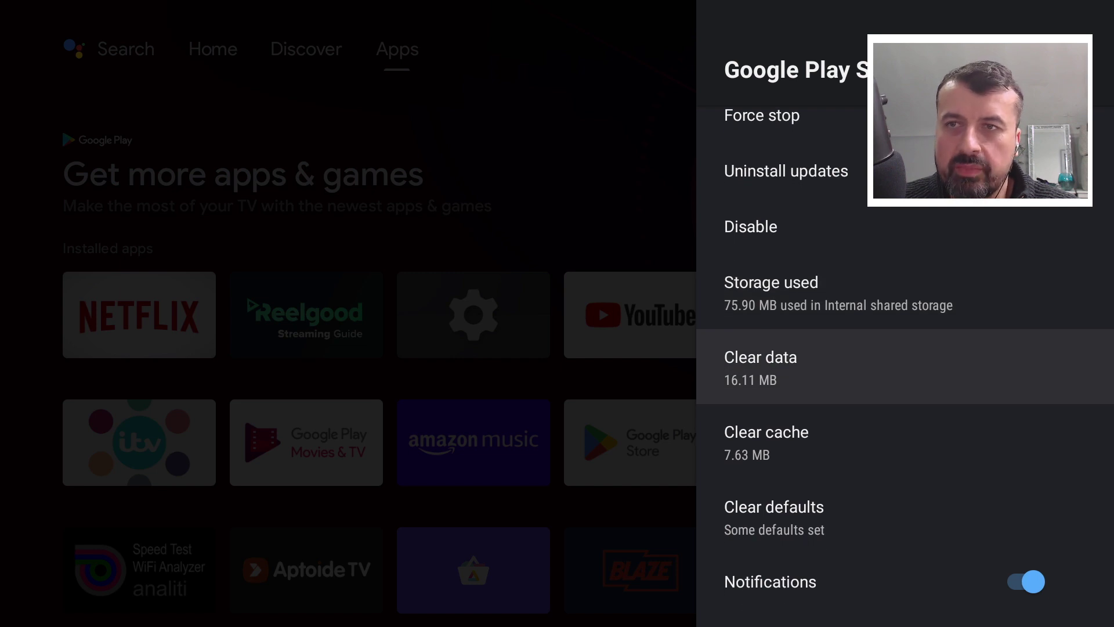
key(Escape)
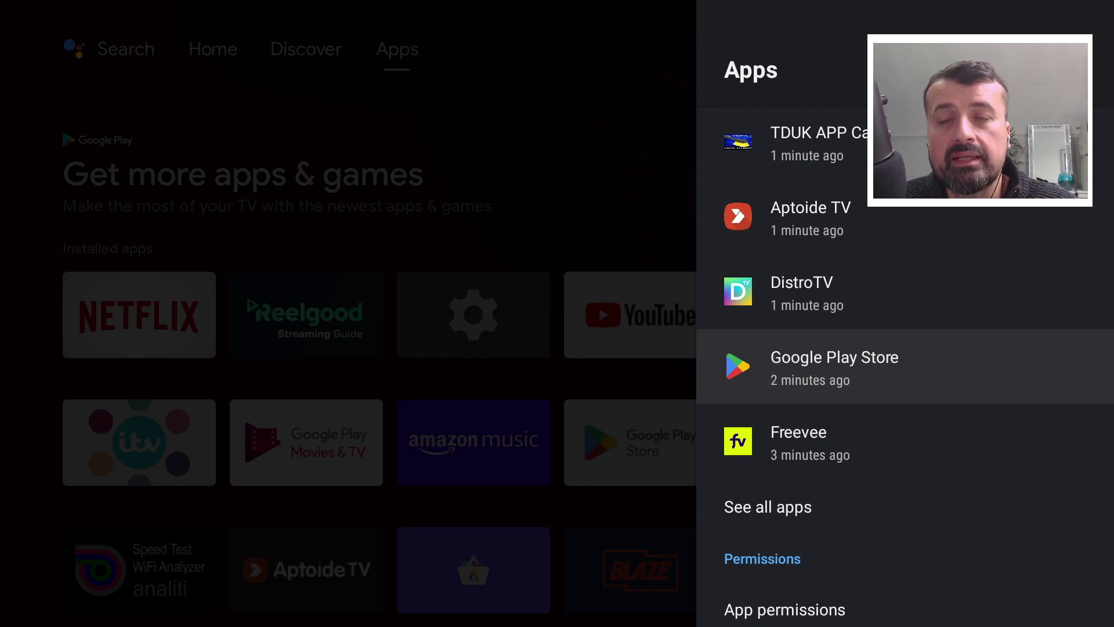
key(Up)
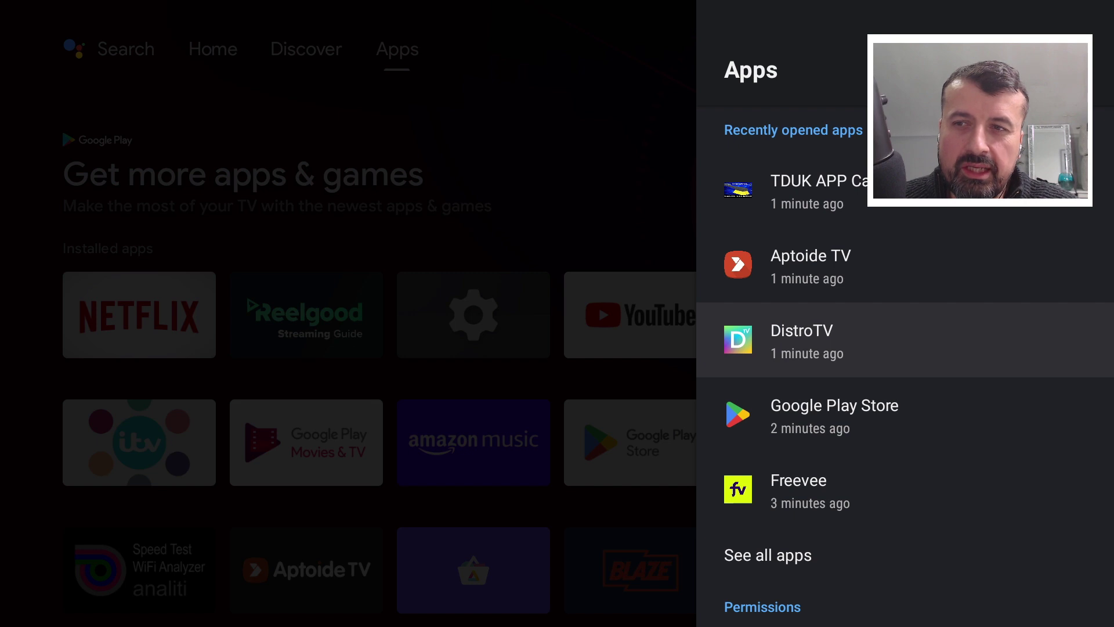
key(Return)
key(Down)
key(Down)
key(Down)
key(Down)
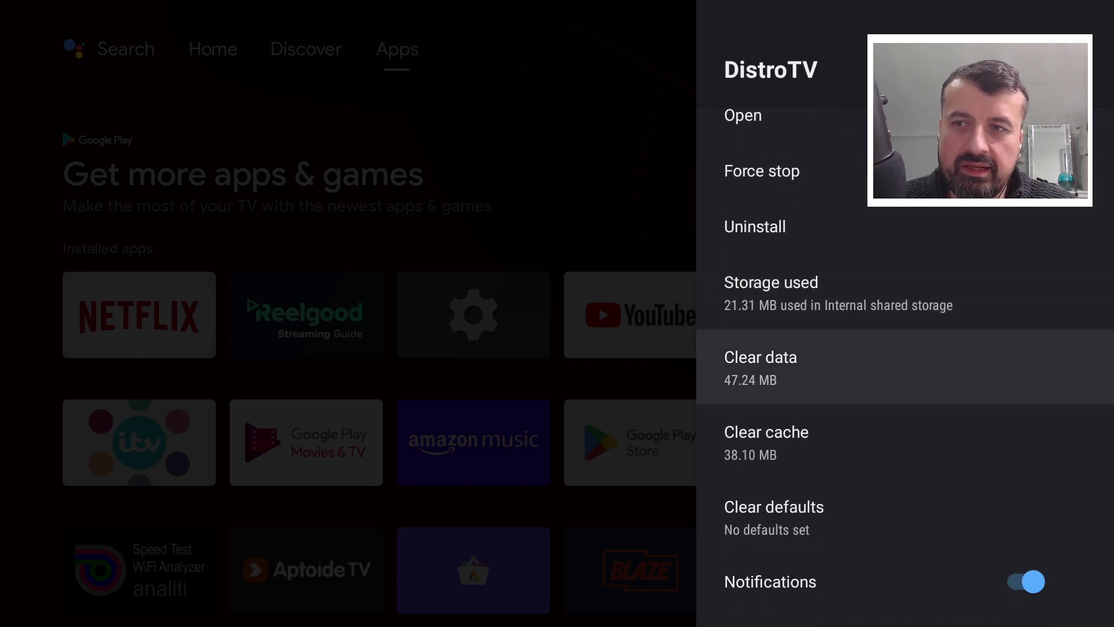
key(Escape)
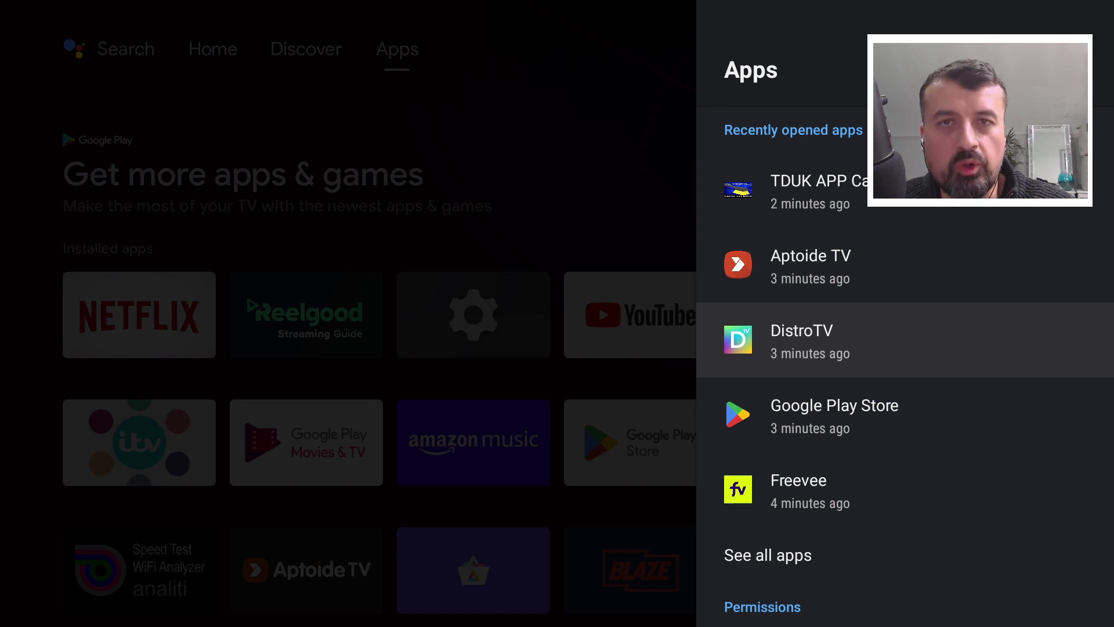
- Launch TDUK APP Cache Cleaner via Open on its app info page
key(Up)
key(Up)
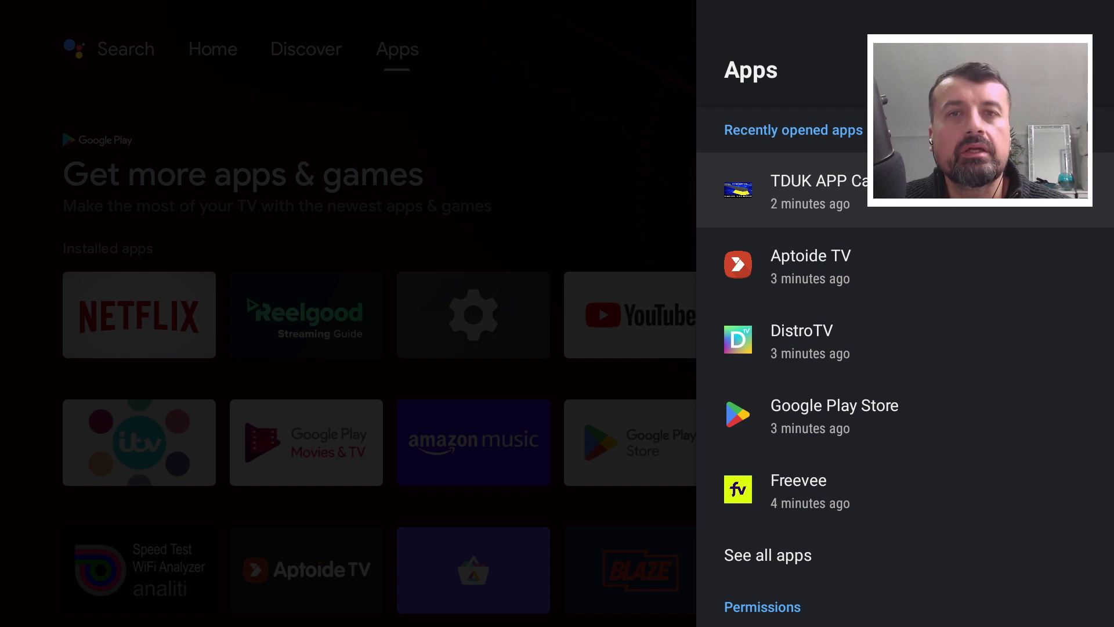
key(Down)
key(Up)
key(Return)
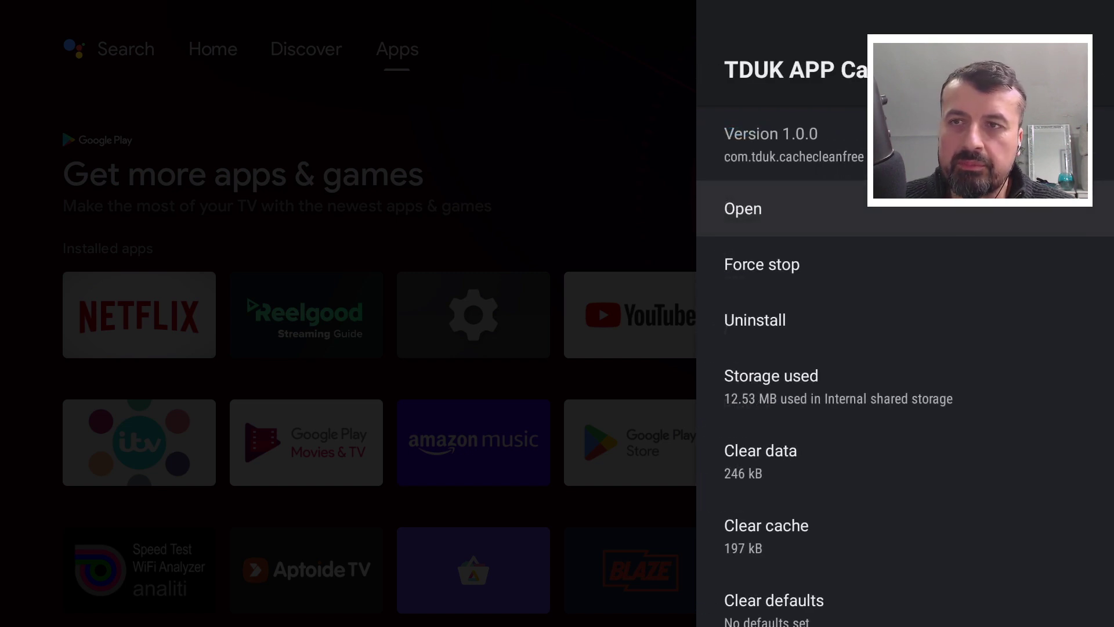
key(Return)
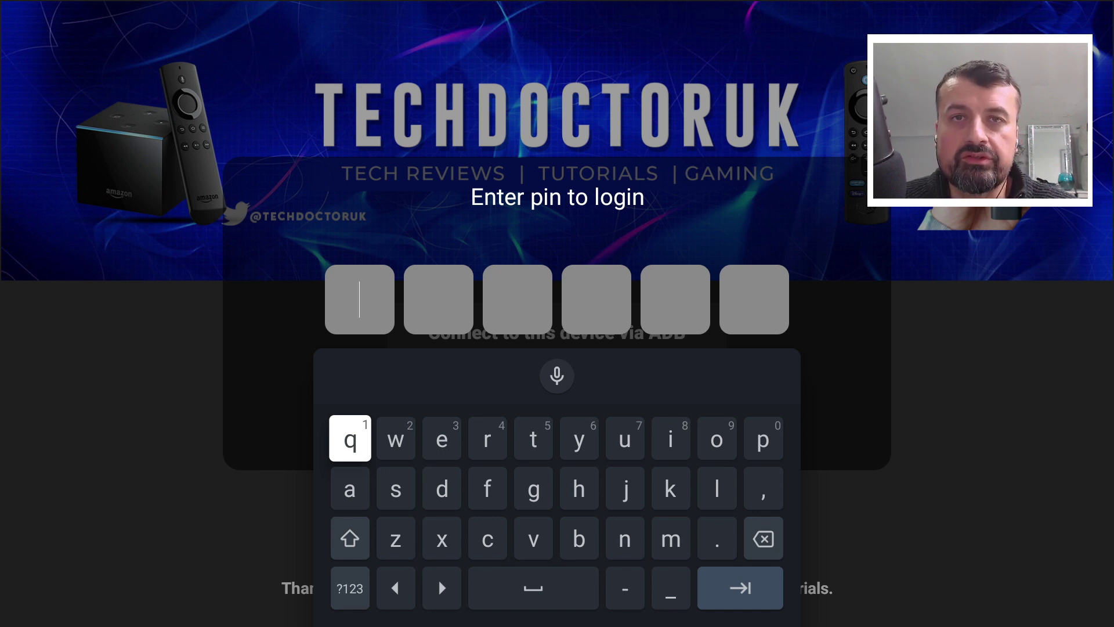
- Log in with the generated six-character PIN and connect to this device via ADB
text(53BA9E)
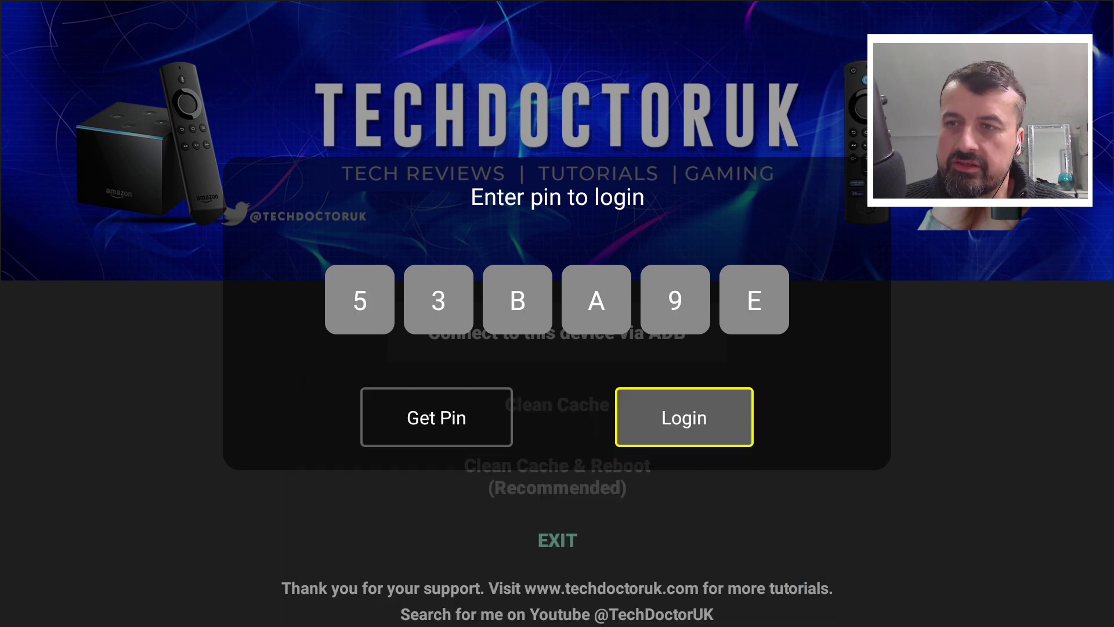
key(Return)
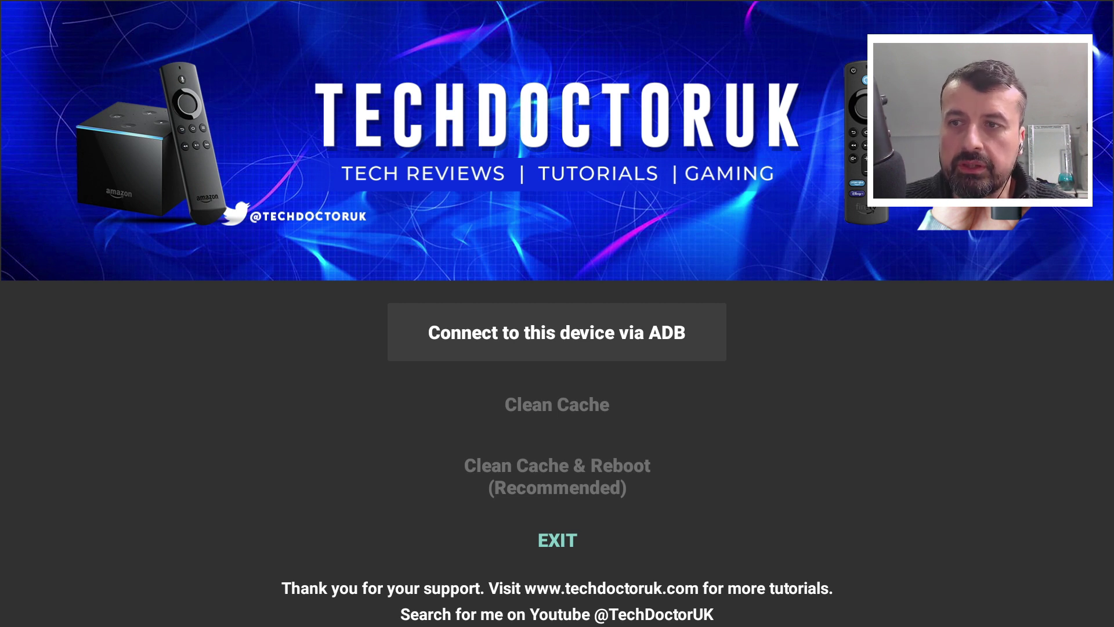
key(Return)
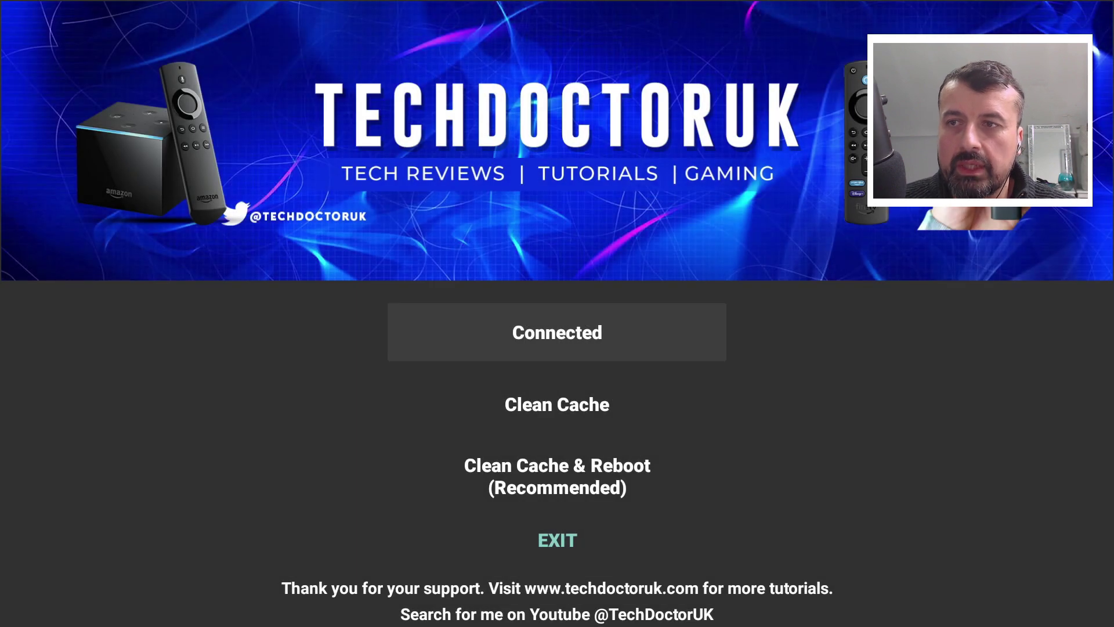
- Run Clean Cache, not Clean Cache & Reboot, to clear all application caches
key(Down)
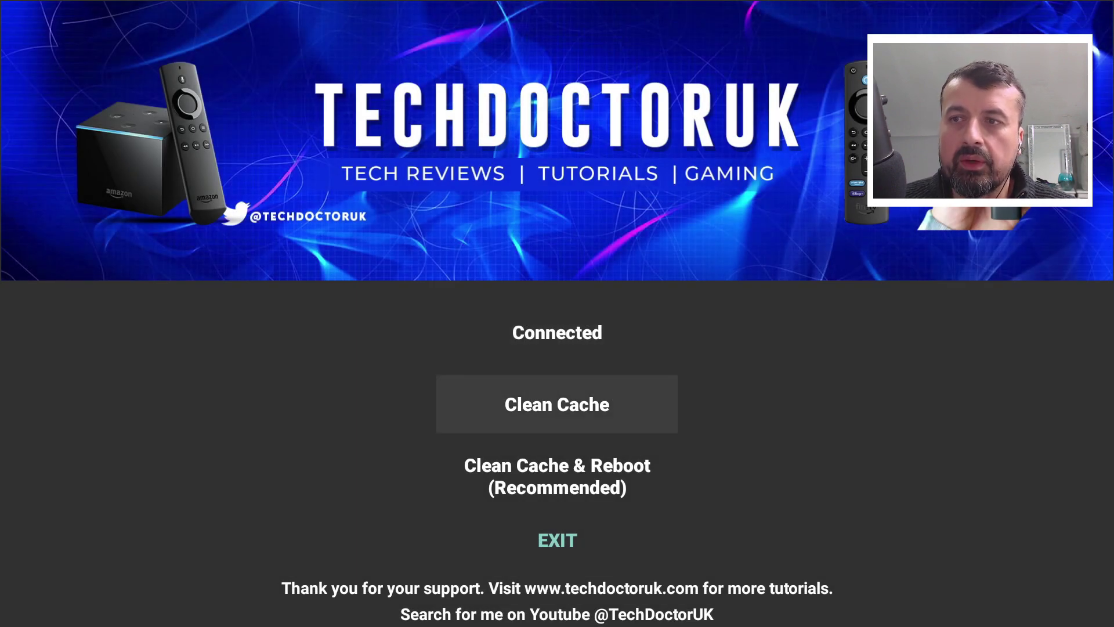
key(Down)
key(Up)
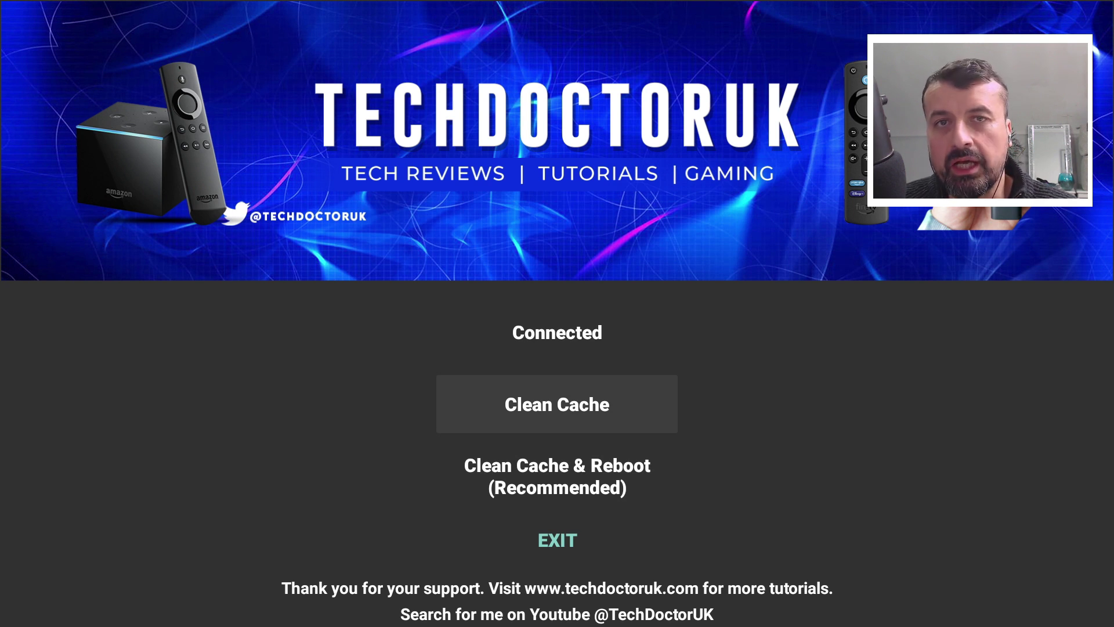
key(Down)
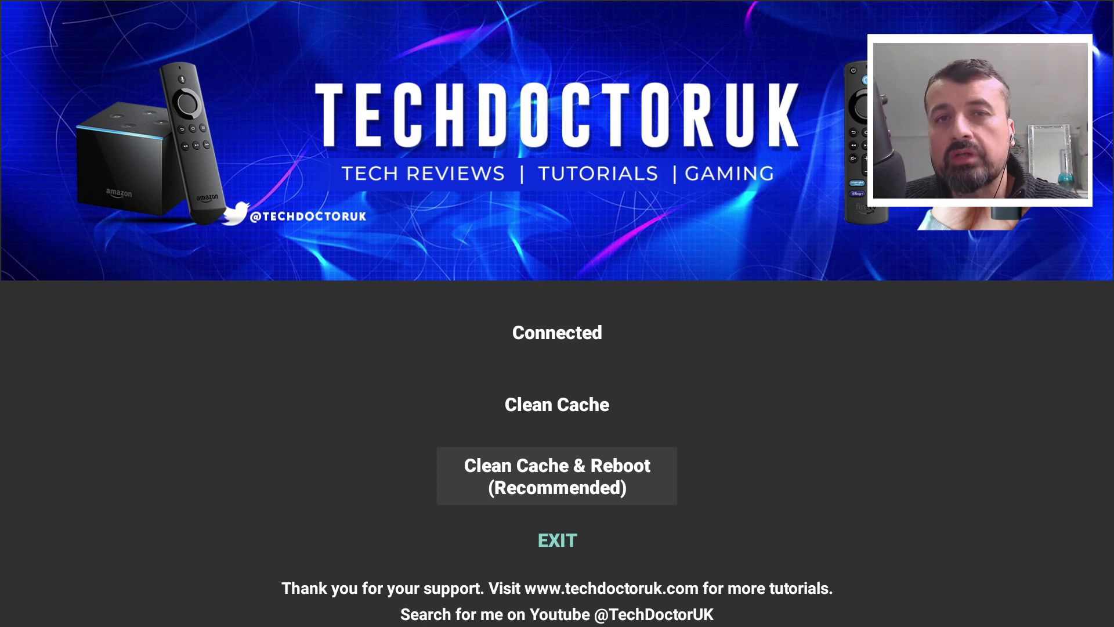
key(Up)
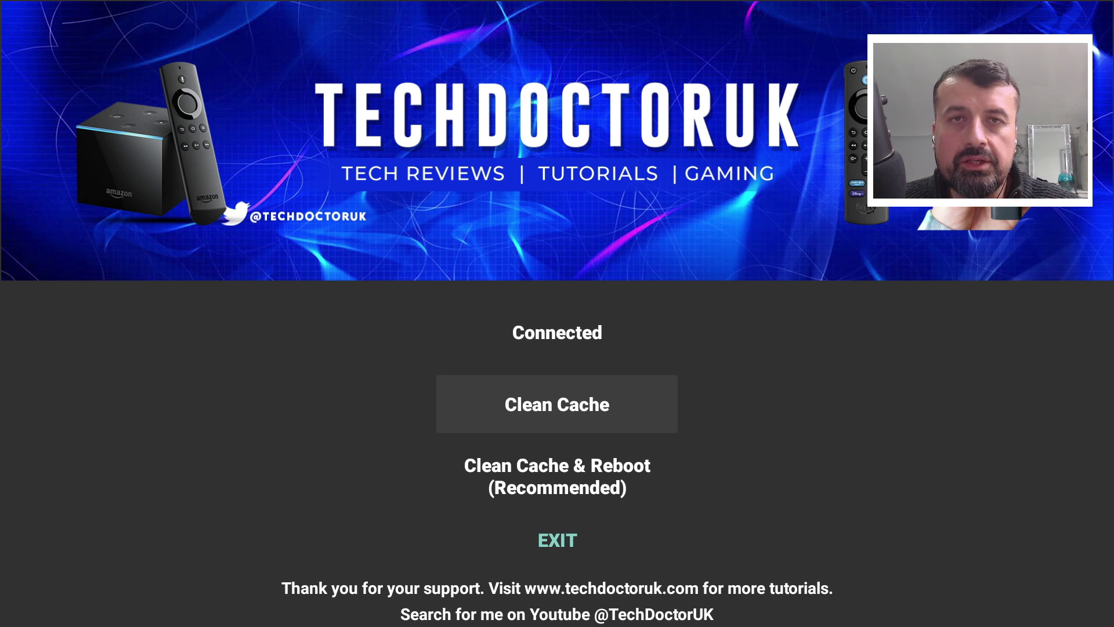
key(Down)
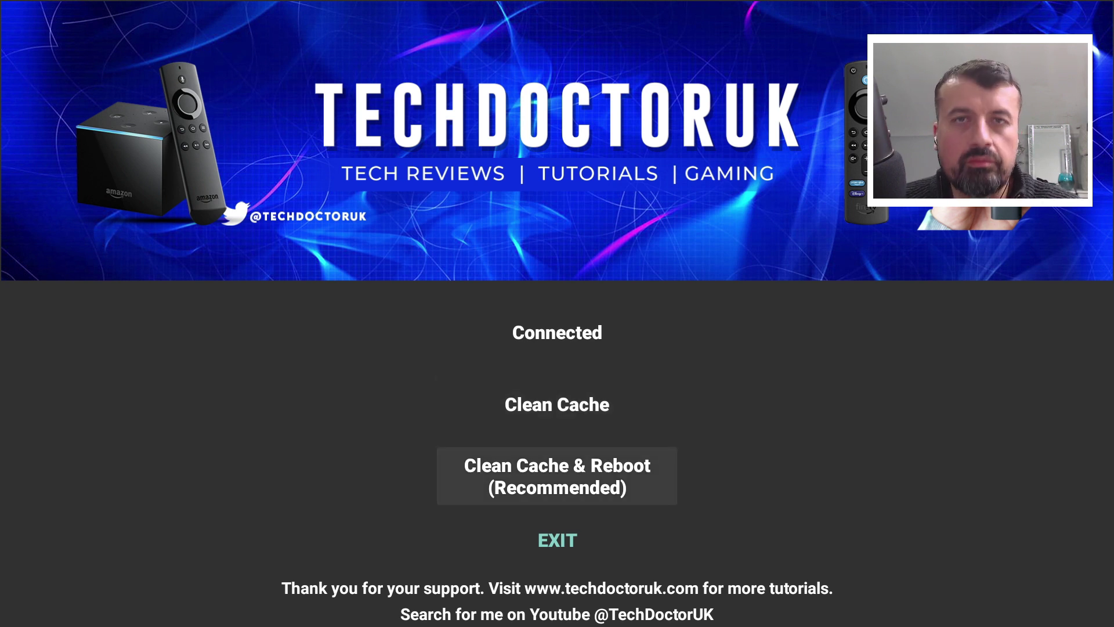
key(Up)
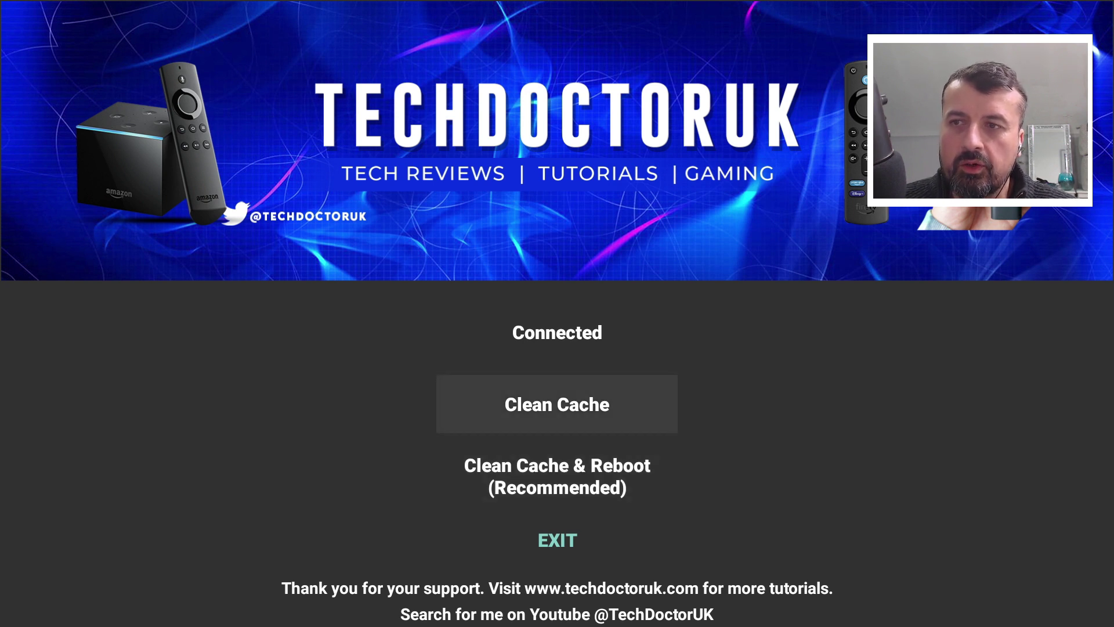
key(Return)
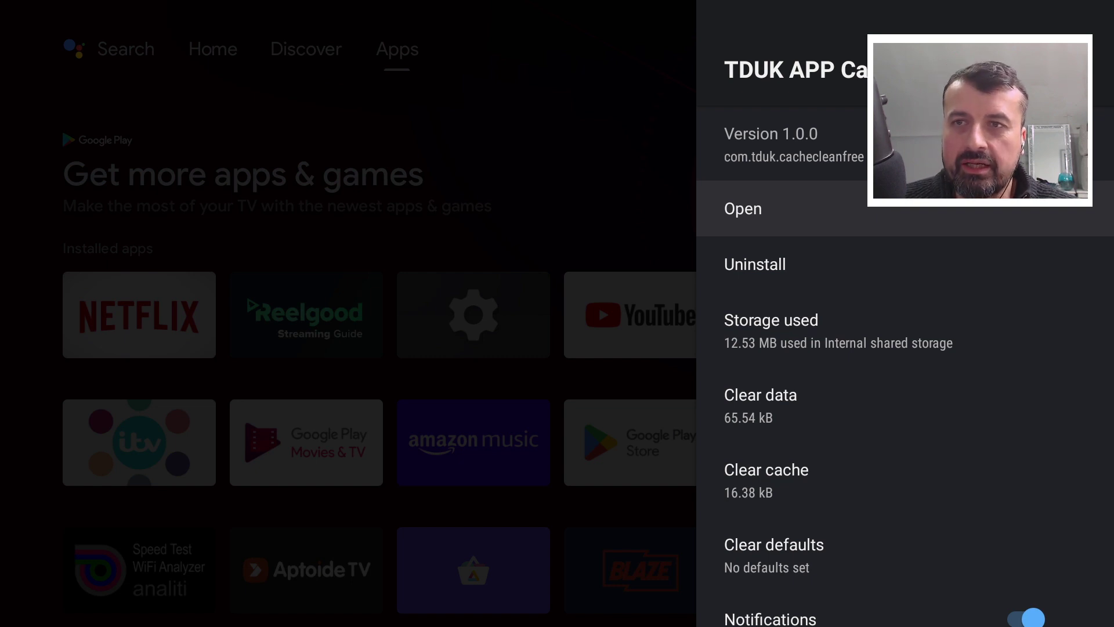
- Check Aptoide TV's and DistroTV's reduced cache sizes on their app info pages
key(Escape)
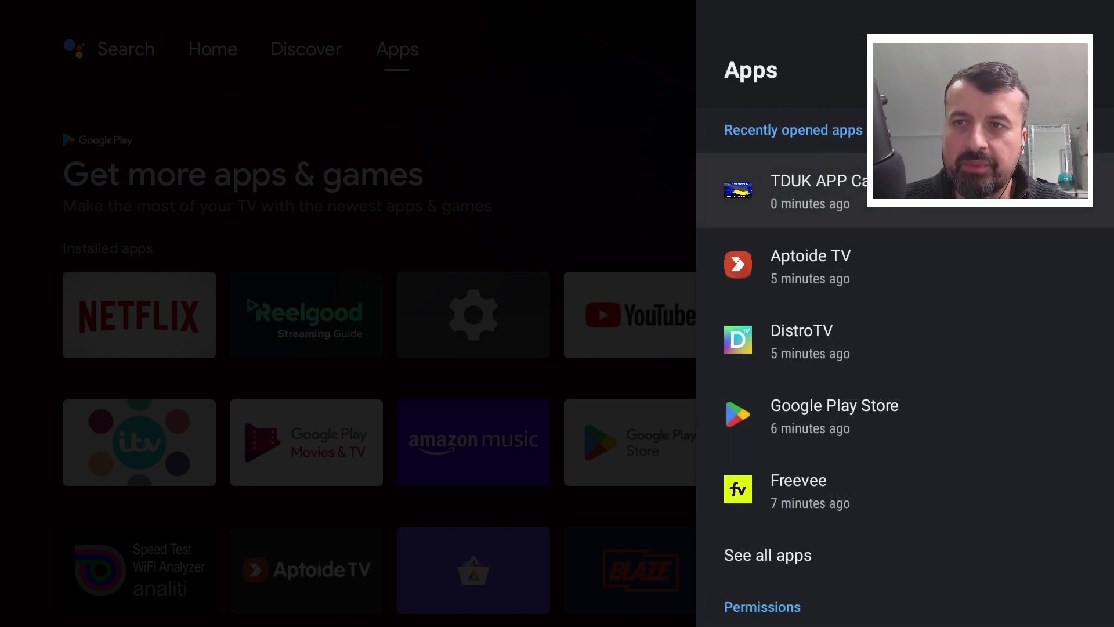
key(Down)
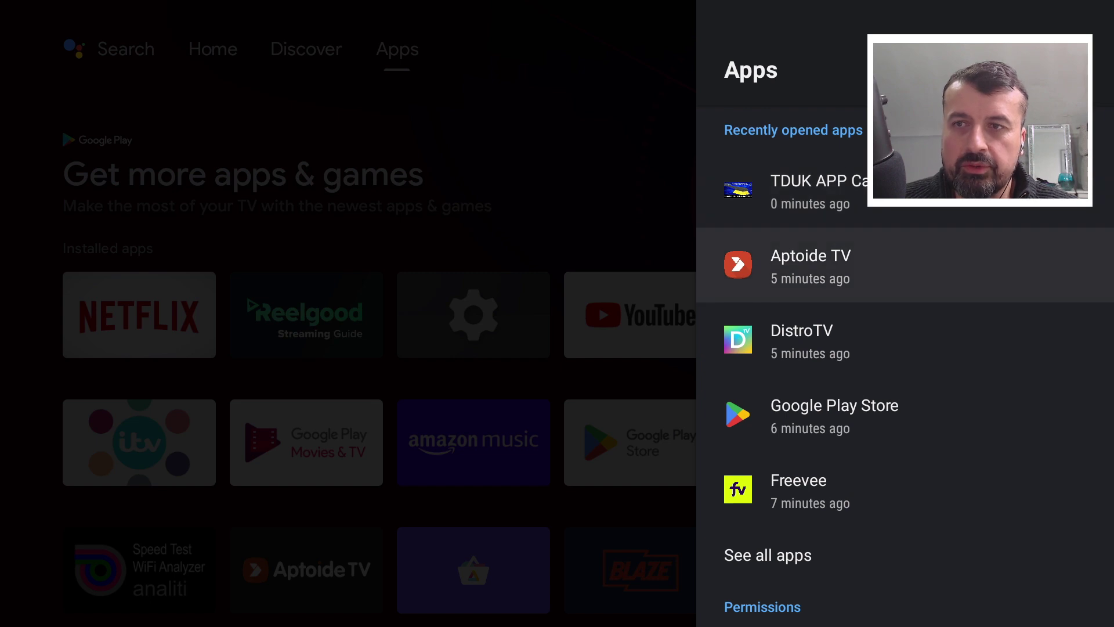
key(Return)
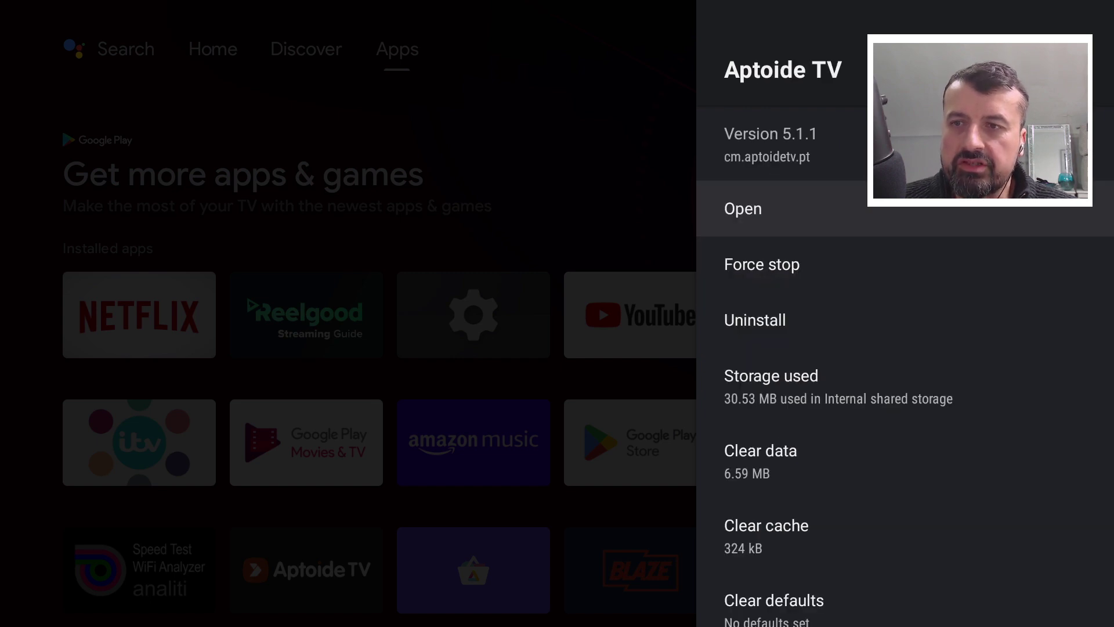
key(Down)
key(Down)
key(Down)
key(Down)
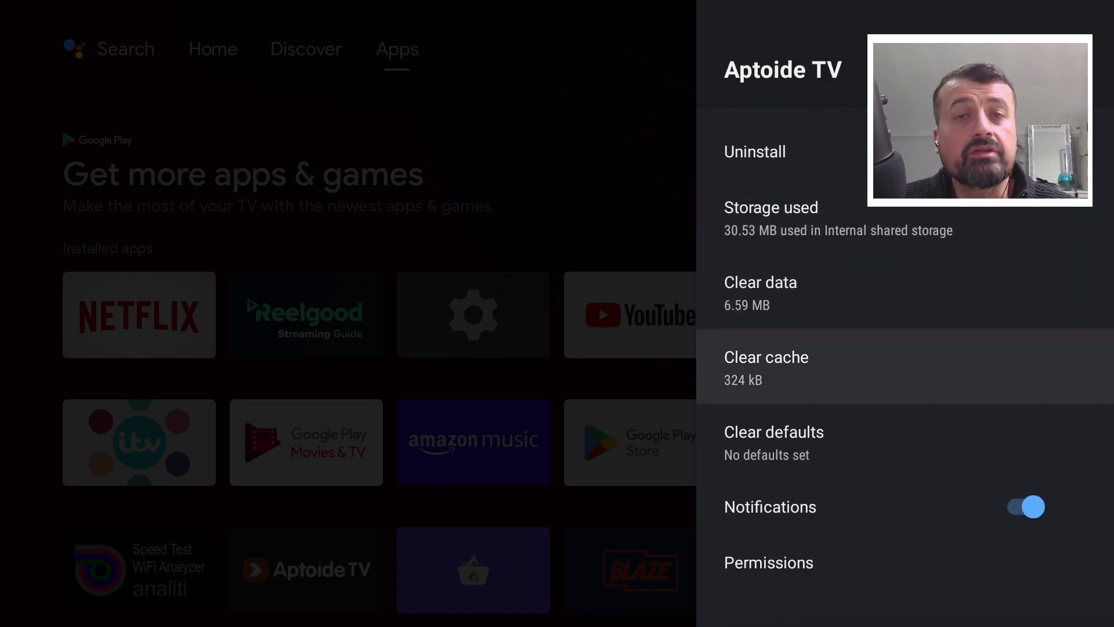
key(Escape)
key(Down)
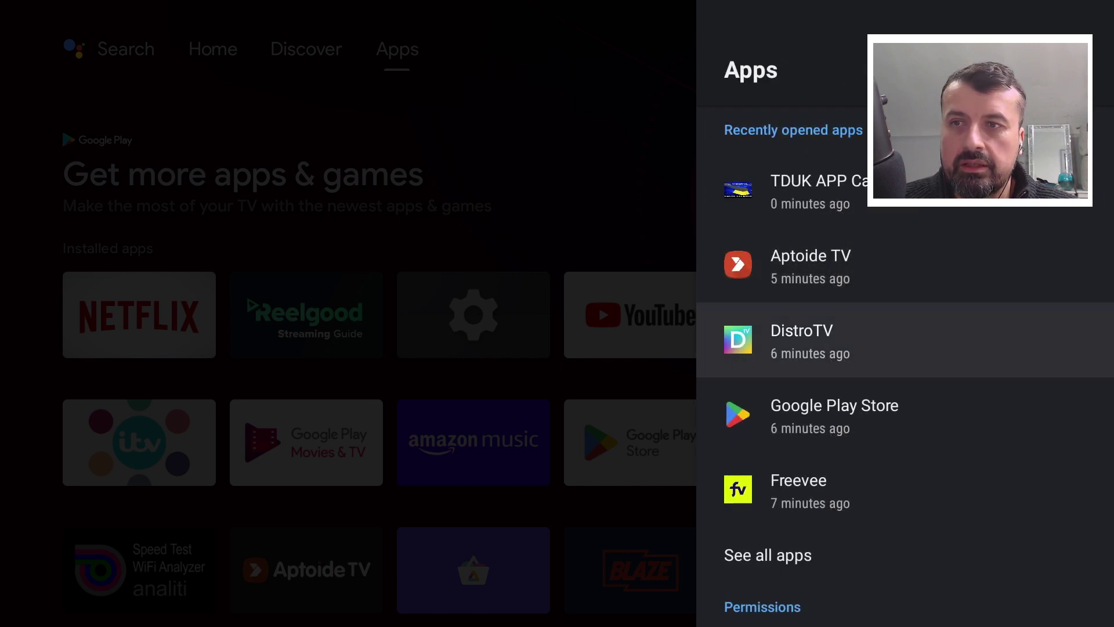
key(Return)
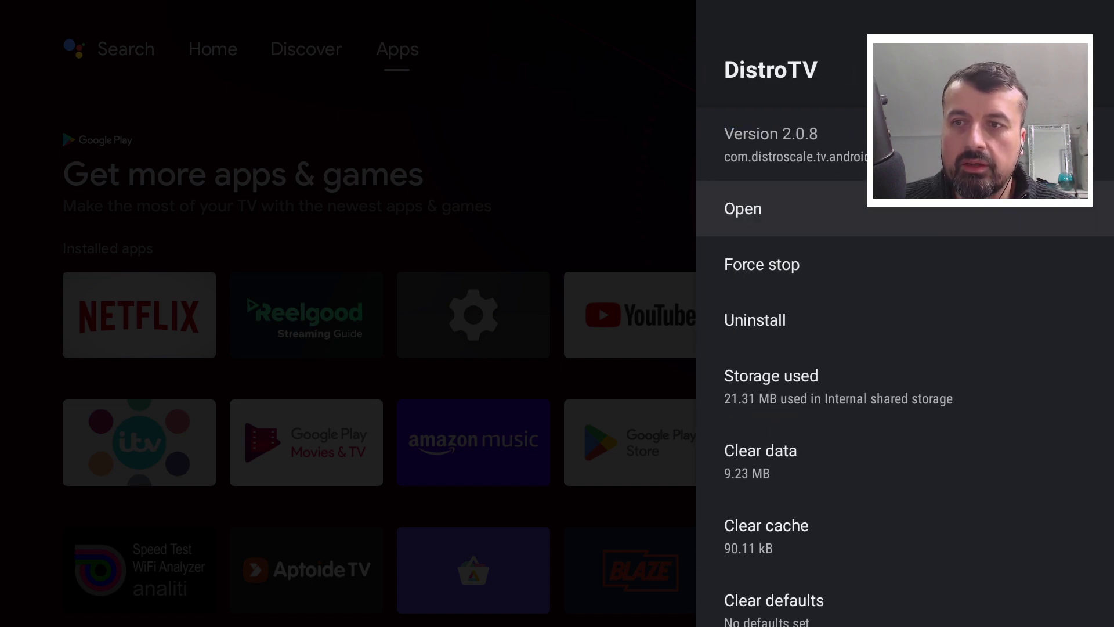
key(Escape)
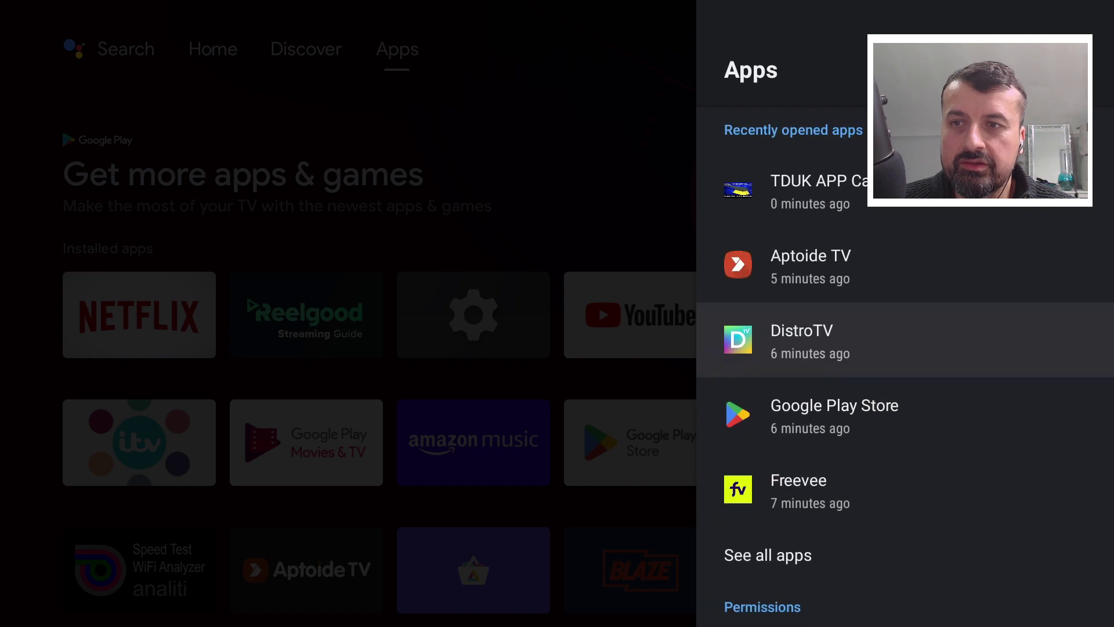
- Clear Google Play Store's cache, confirm with OK, and return to the Apps list
key(Down)
key(Return)
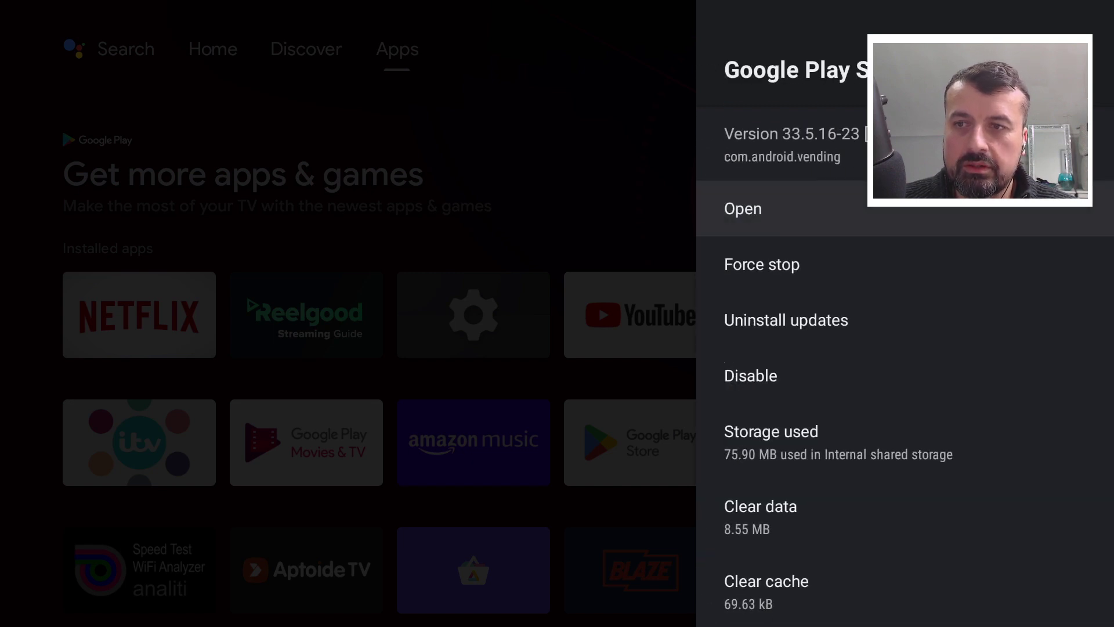
key(Down)
key(Down)
key(Down)
key(Down)
key(Down)
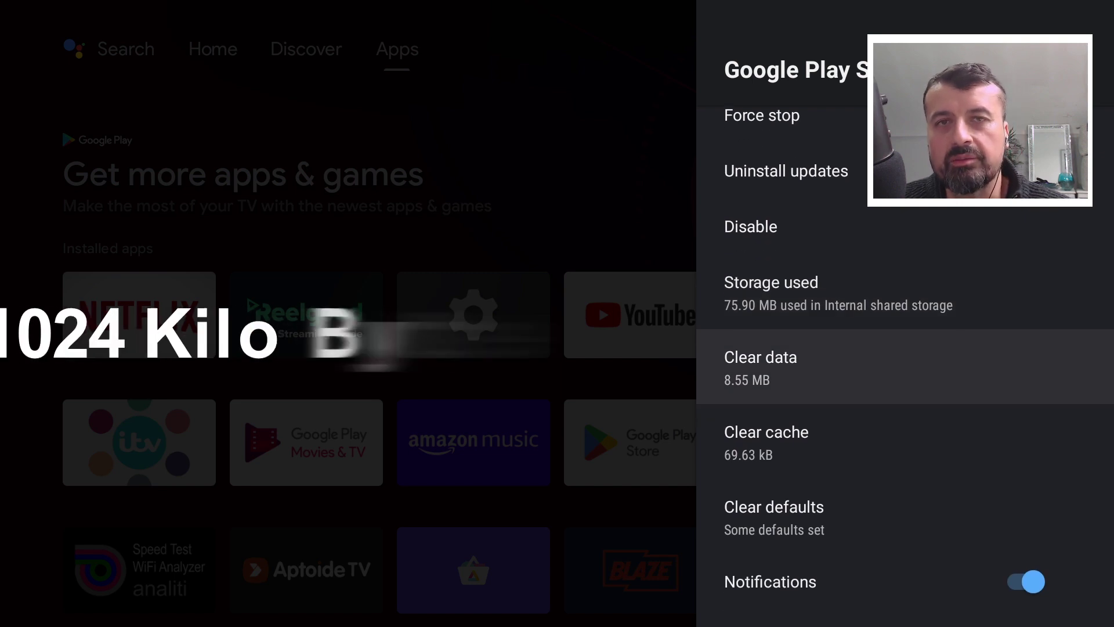
key(Down)
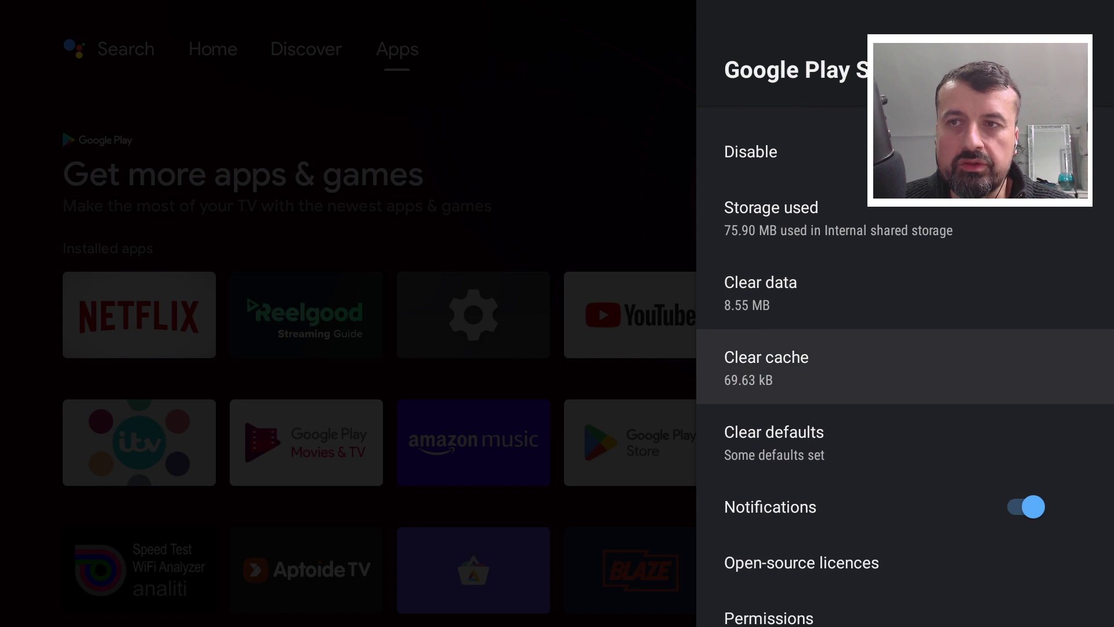
key(Return)
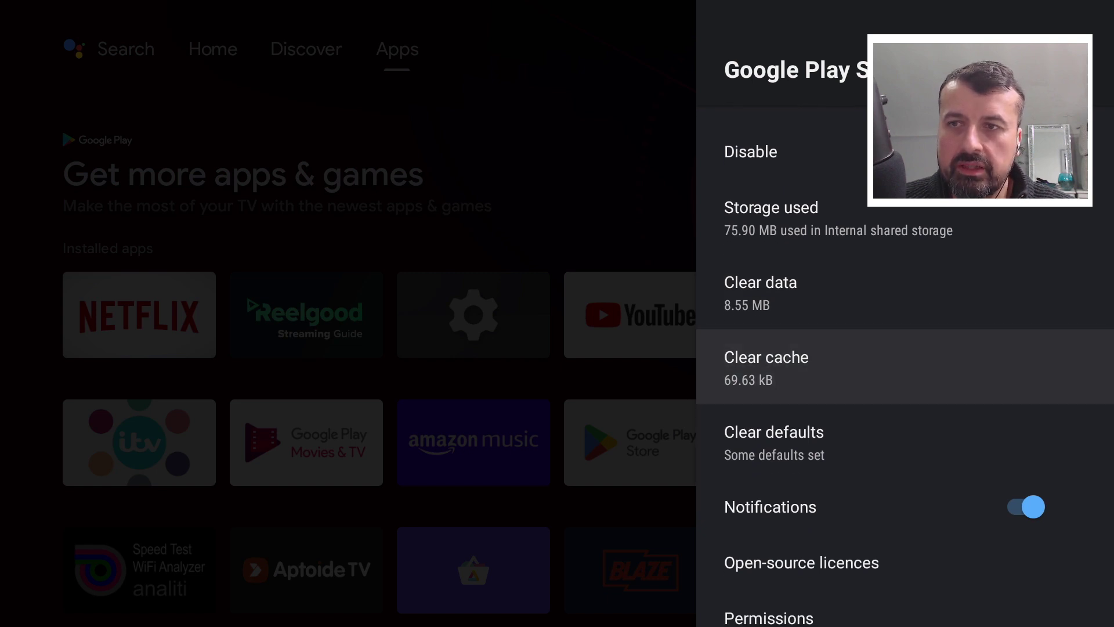
key(Down)
key(Up)
key(Return)
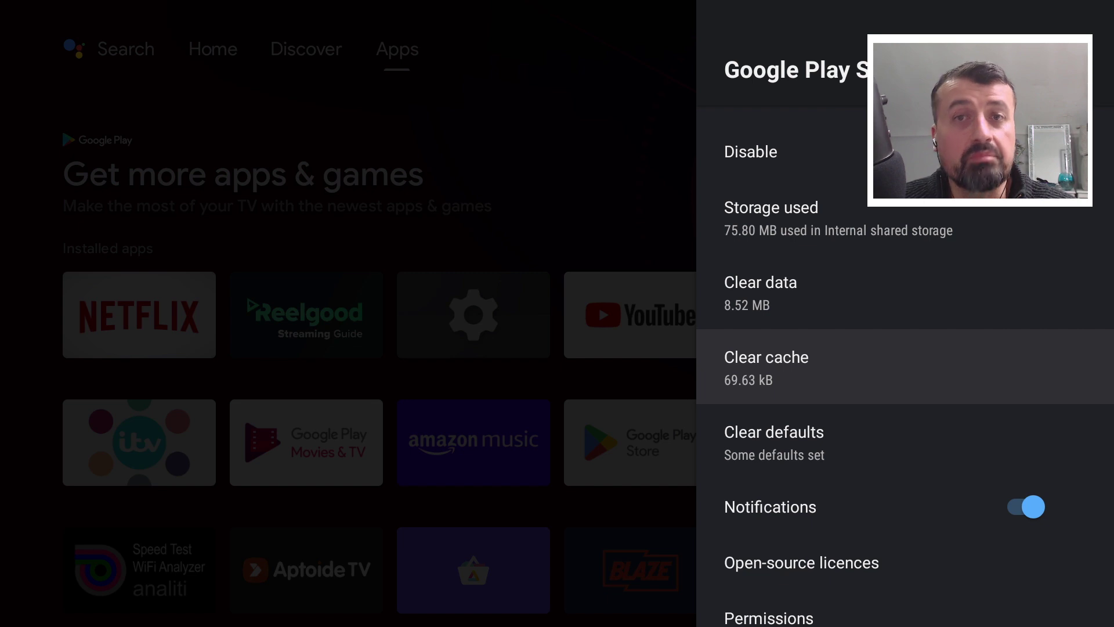
key(Escape)
key(Up)
key(Up)
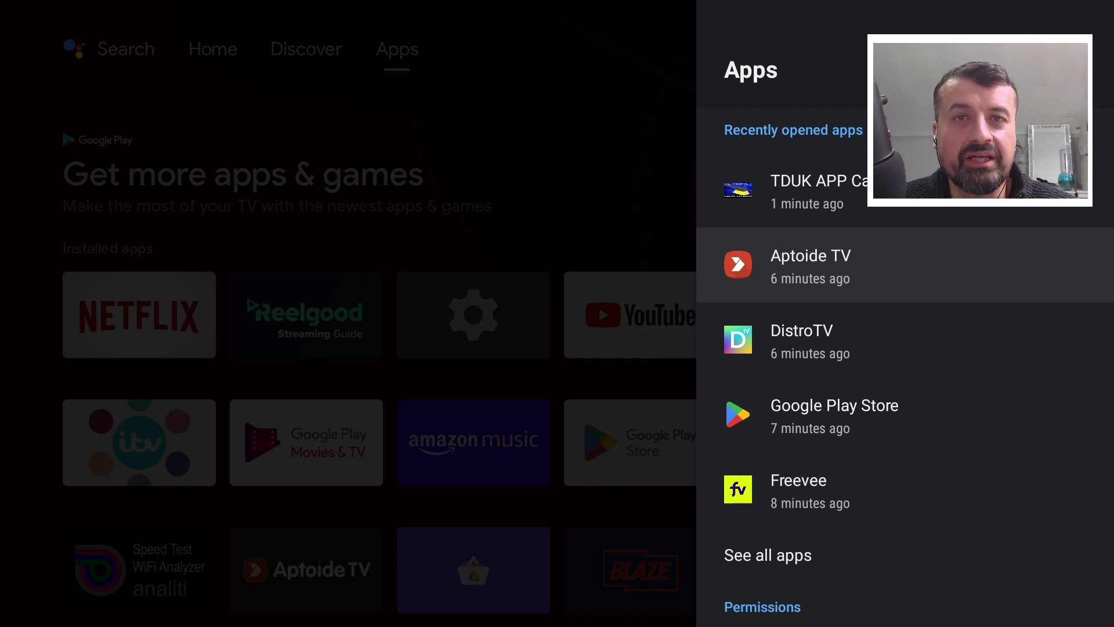
- Open Kodi's info from Apps > See all apps and view its 16.38 kB cache
key(Escape)
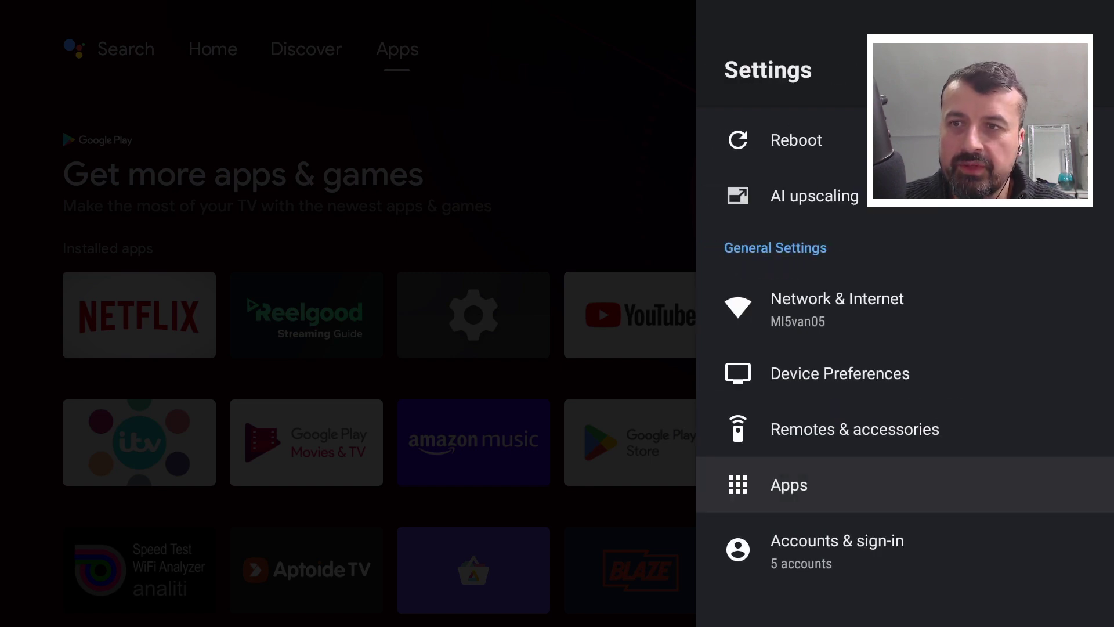
key(Return)
key(Down)
key(Down)
key(Down)
key(Down)
key(Down)
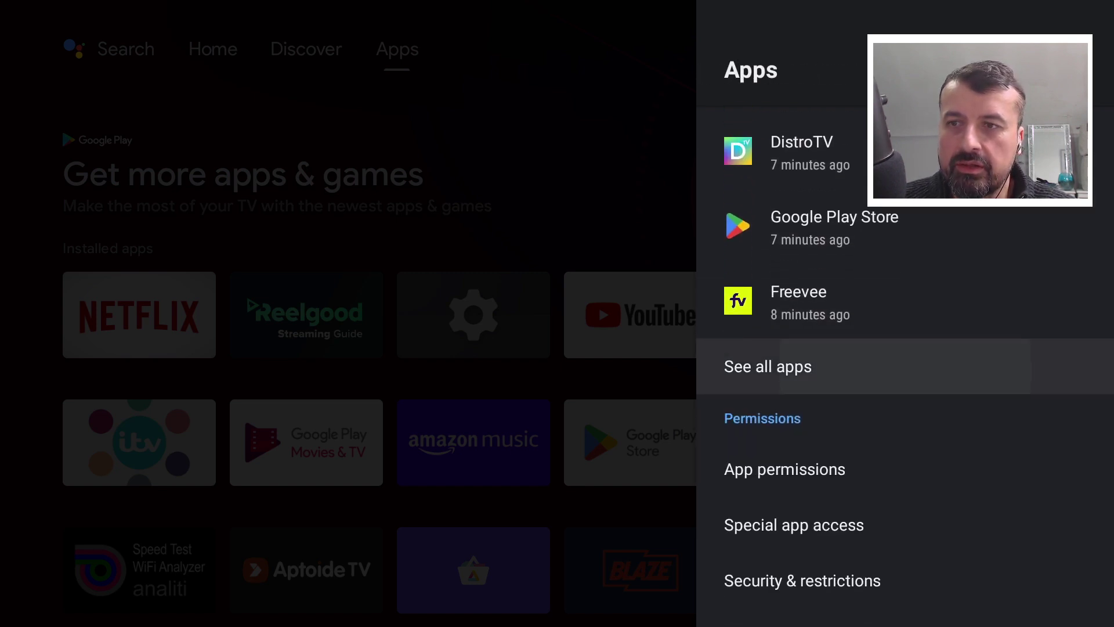
key(Return)
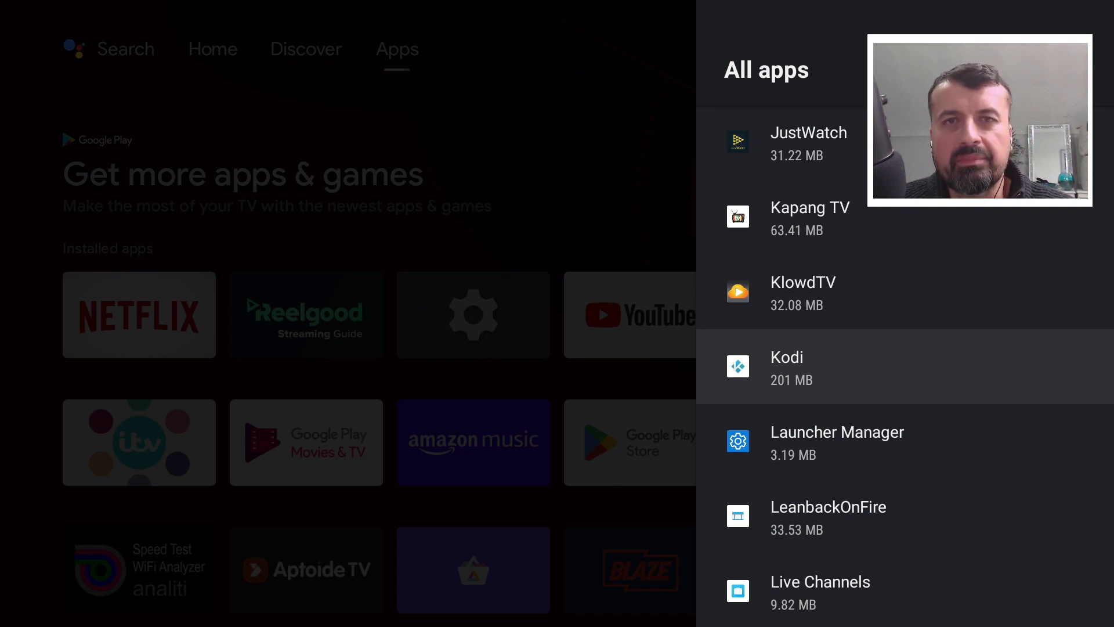
key(Return)
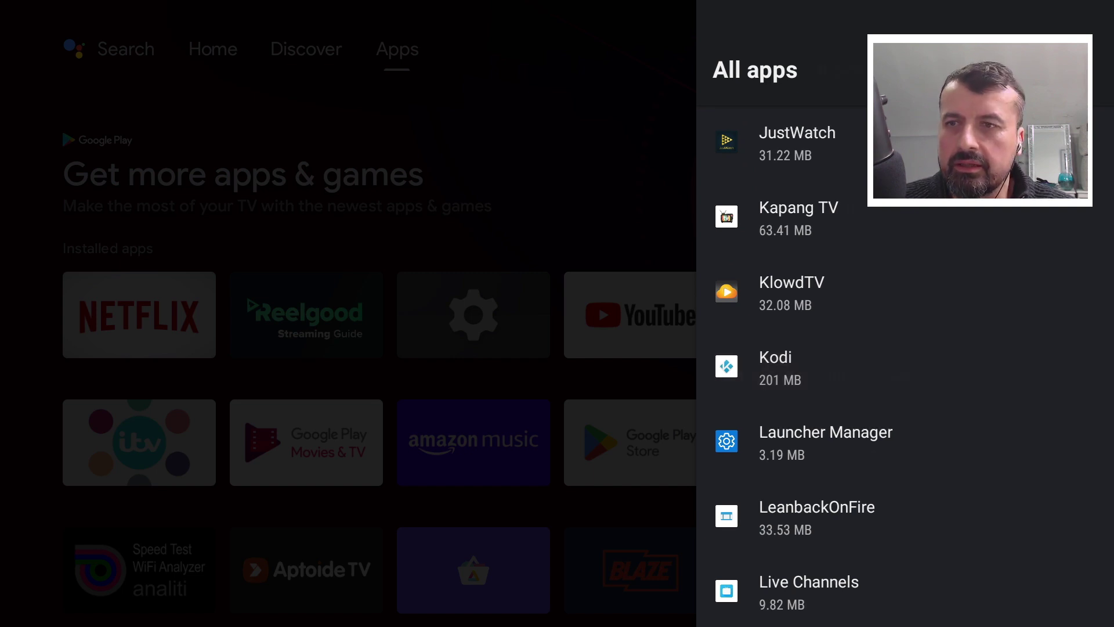
key(Down)
key(Down)
key(Down)
key(Down)
key(Down)
key(Down)
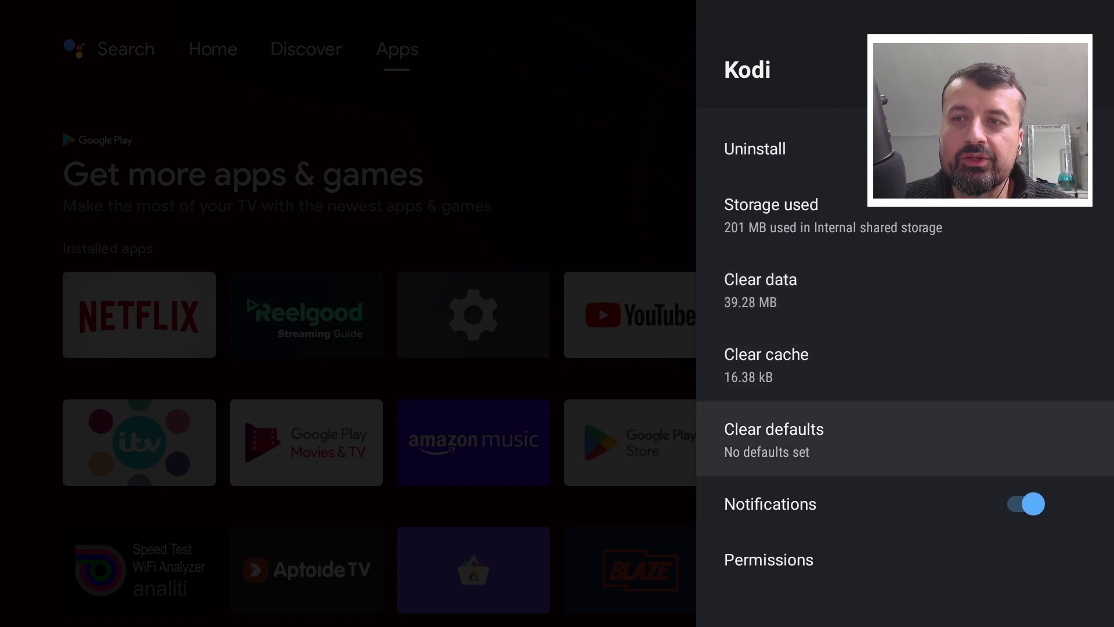
key(Up)
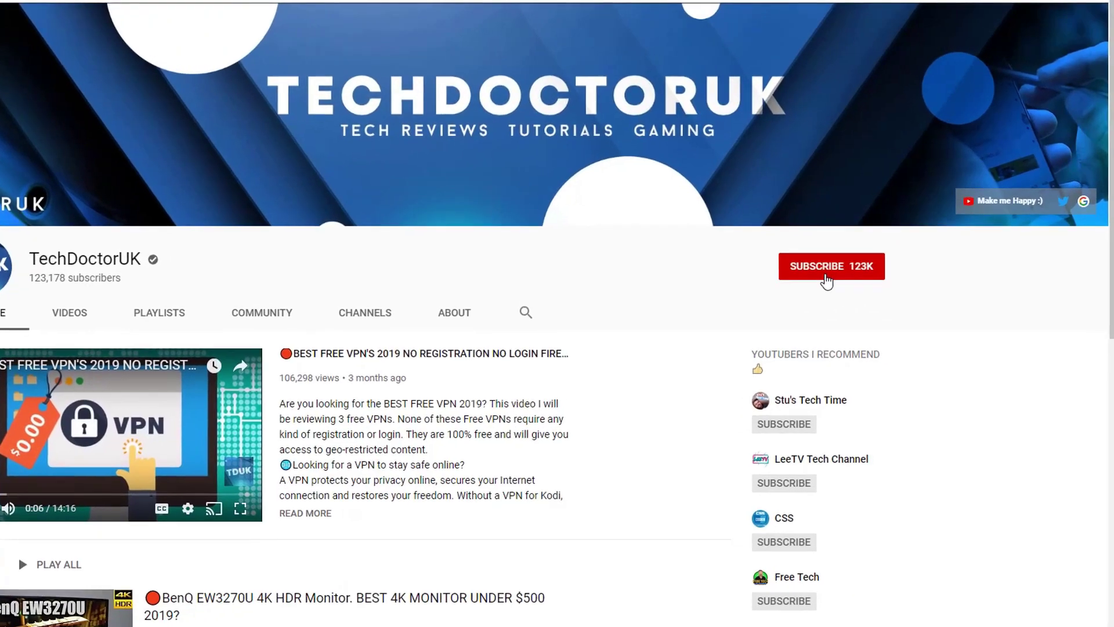
- Subscribe to TechDoctorUK and set the bell to notify for every new video
click(856, 239)
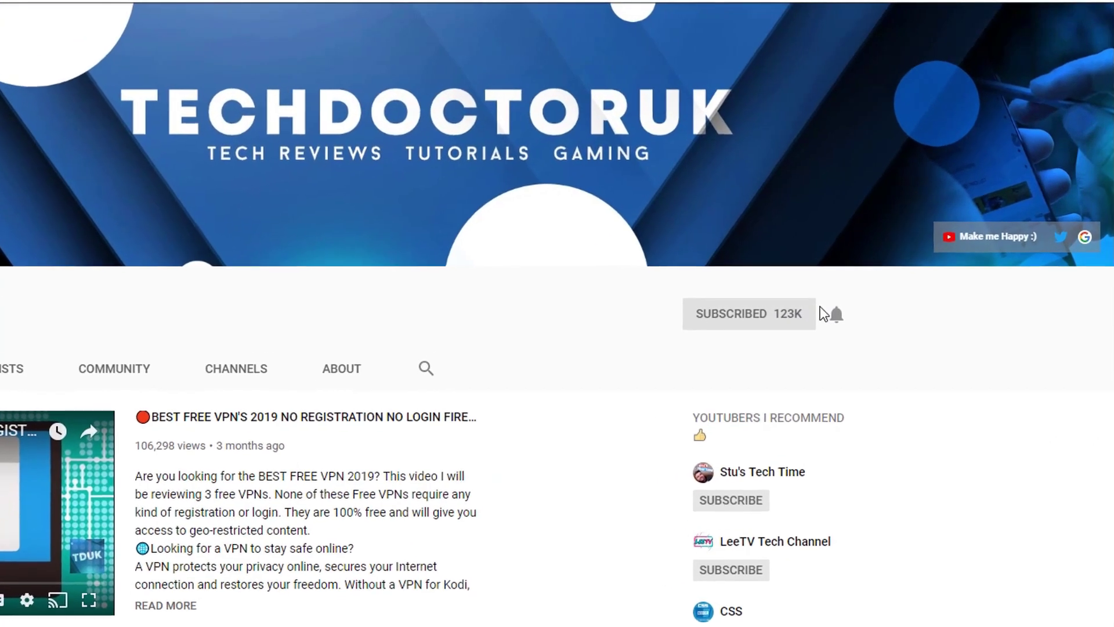
click(849, 299)
click(820, 341)
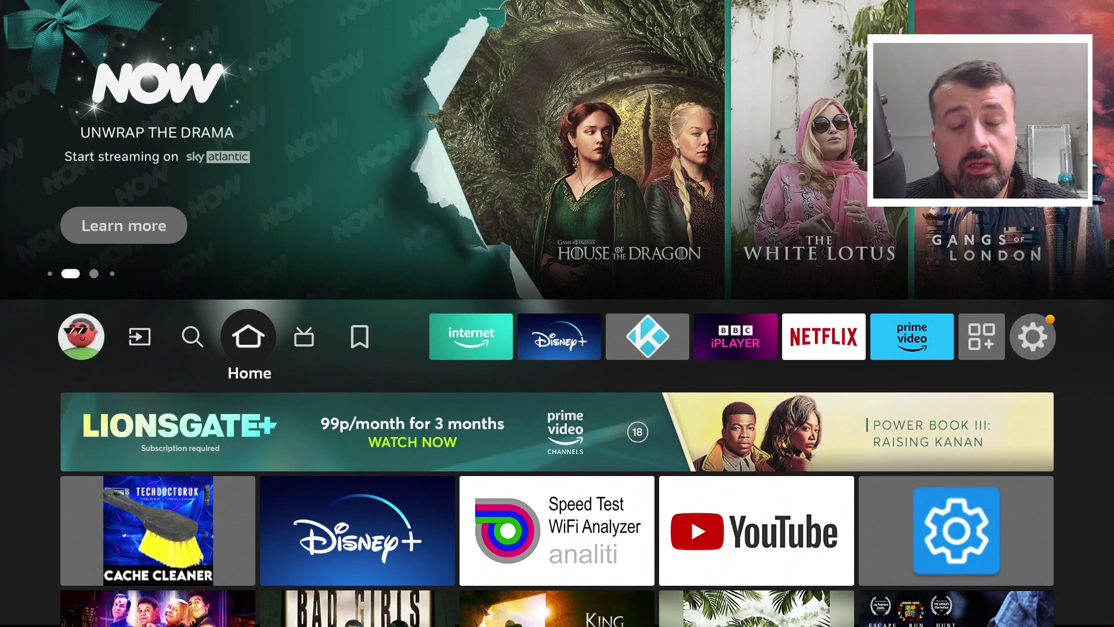
- Verify Downloader is ON under My Fire TV > Developer Options > Install unknown apps, then go Home
key(Right)
key(Right)
key(Right)
key(Right)
key(Right)
key(Right)
key(Right)
key(Right)
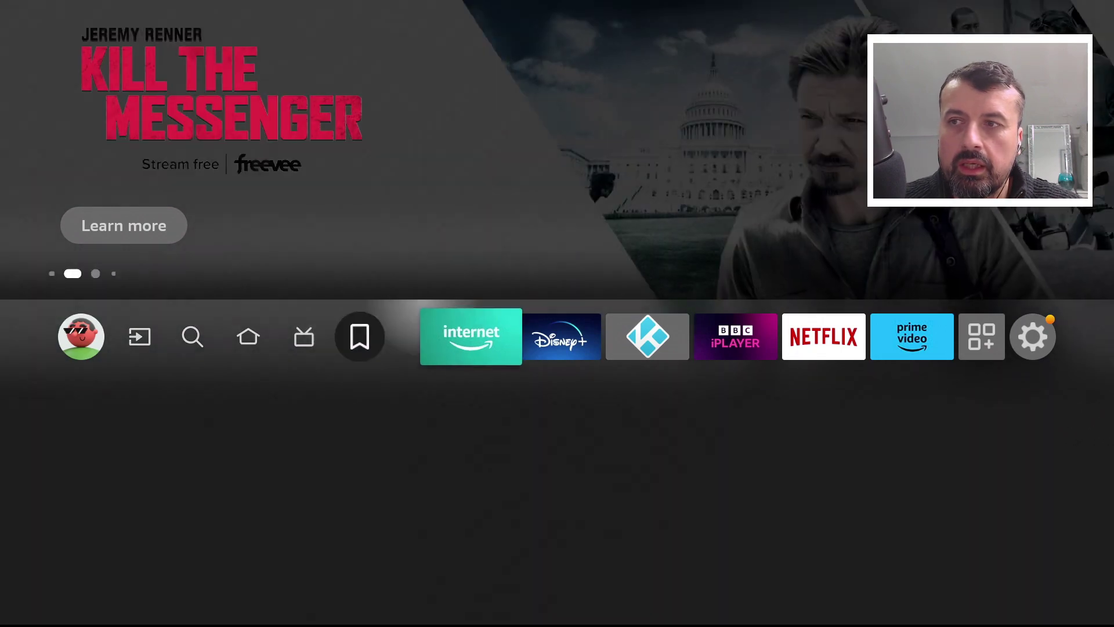
key(Right)
key(Right)
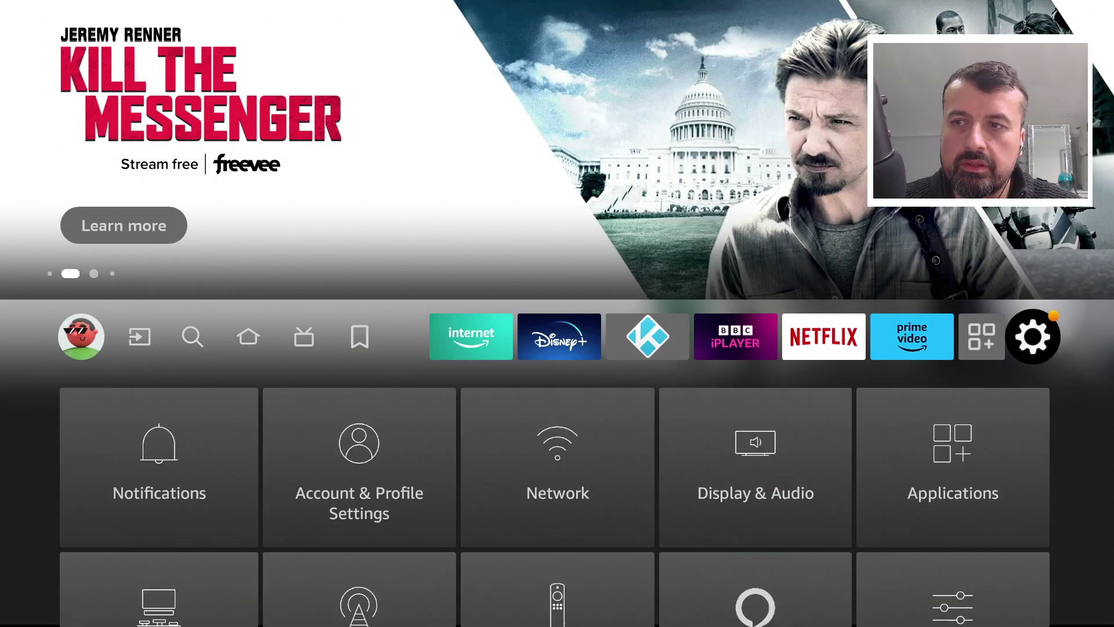
key(Down)
key(Down)
key(Down)
key(Return)
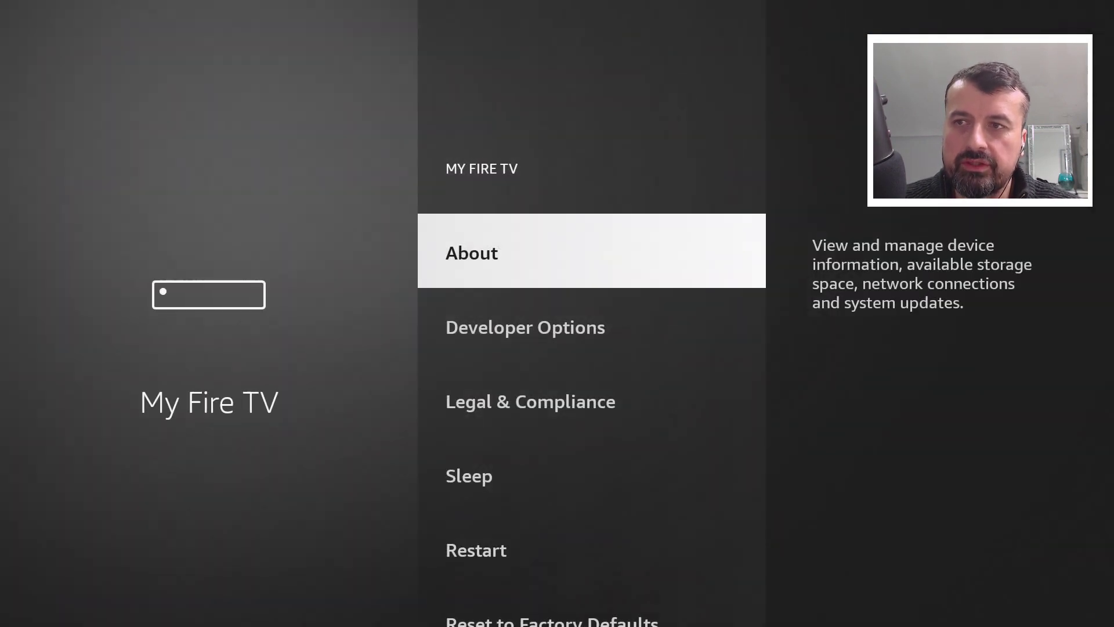
key(Down)
key(Return)
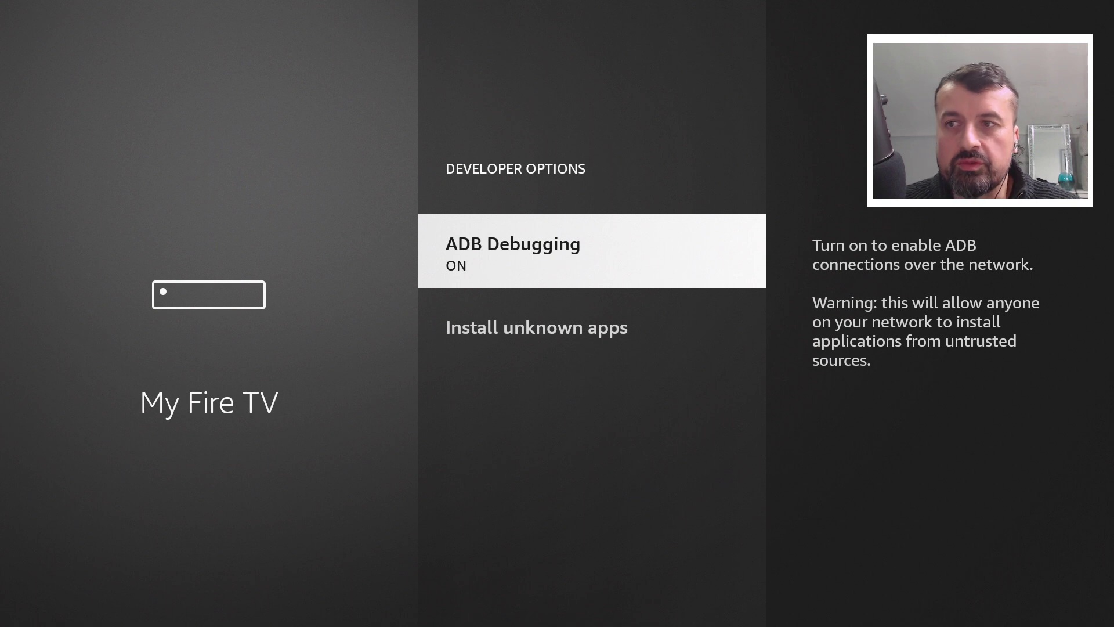
key(Down)
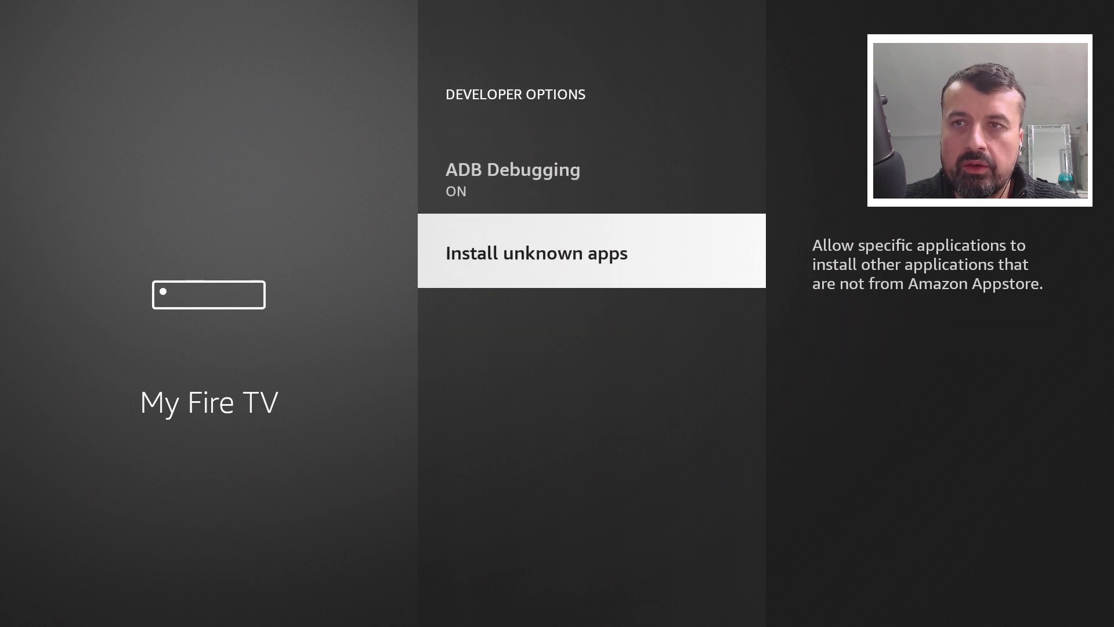
key(Return)
key(Down)
key(Down)
key(Down)
key(Down)
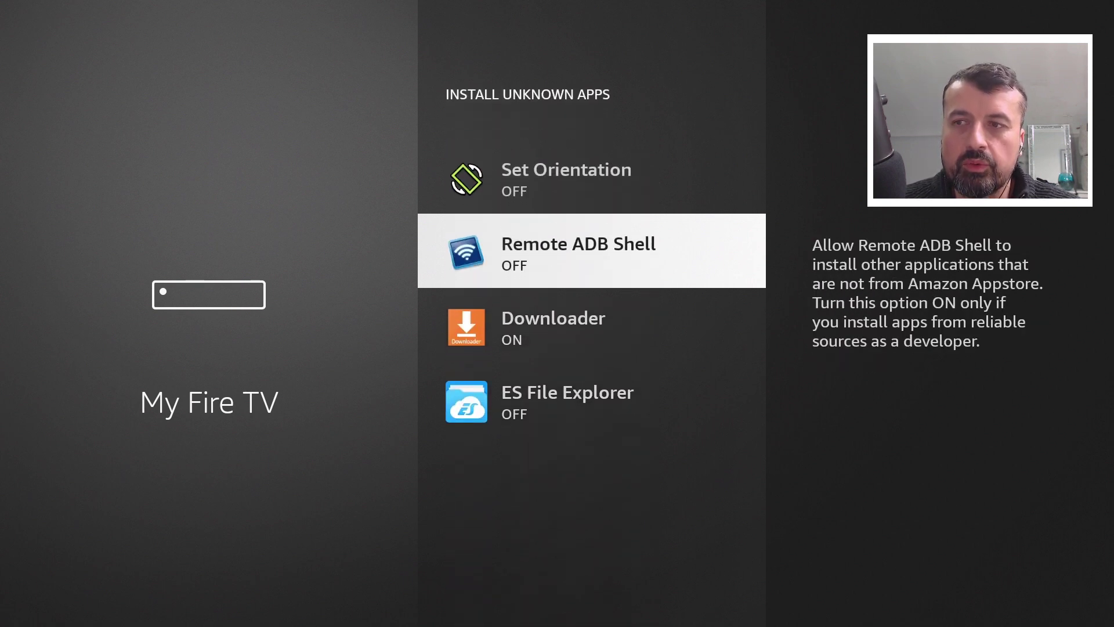
key(Down)
key(Home)
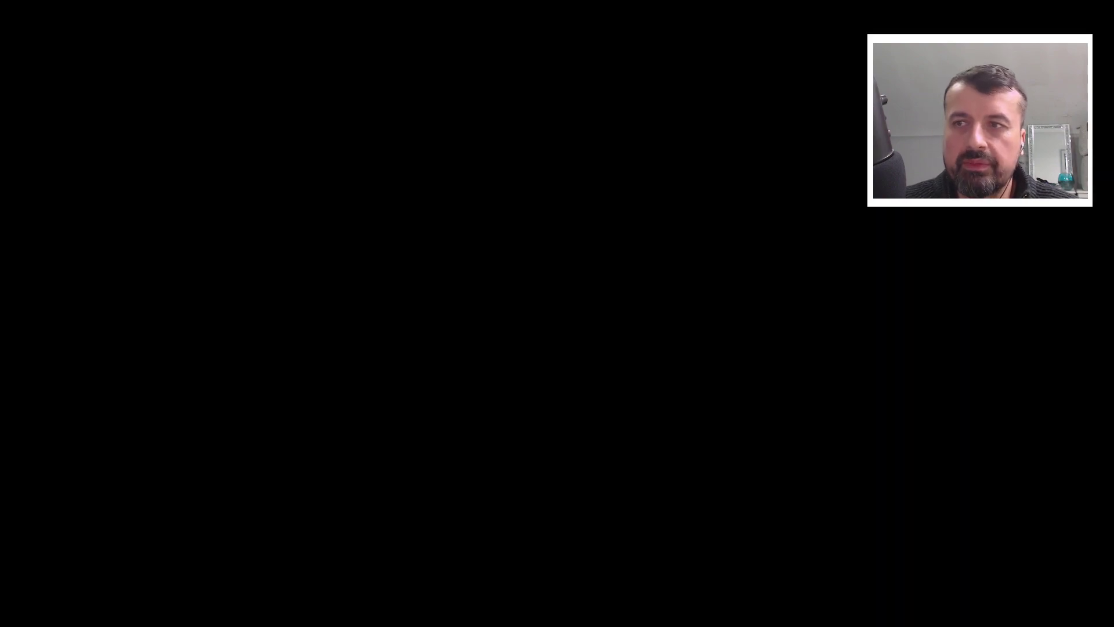
- Launch Downloader from the Recently Used Apps row
key(Down)
key(Down)
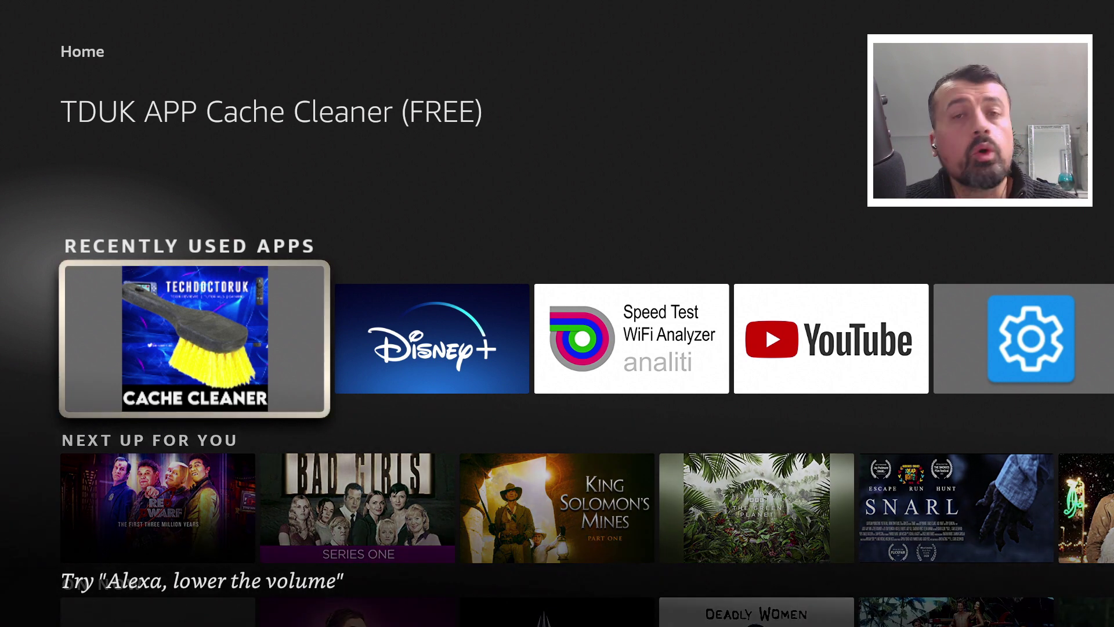
key(Right)
key(Right)
key(Right)
key(Right)
key(Right)
key(Right)
key(Right)
key(Right)
key(Right)
key(Right)
key(Right)
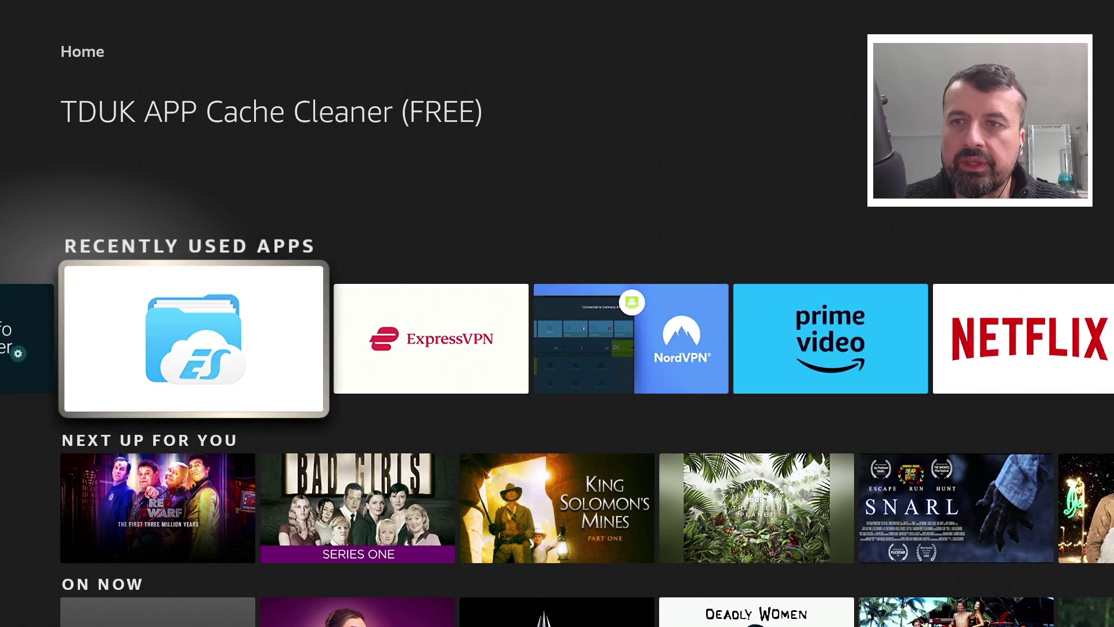
key(Right)
key(Right)
key(Right)
key(Right)
key(Right)
key(Right)
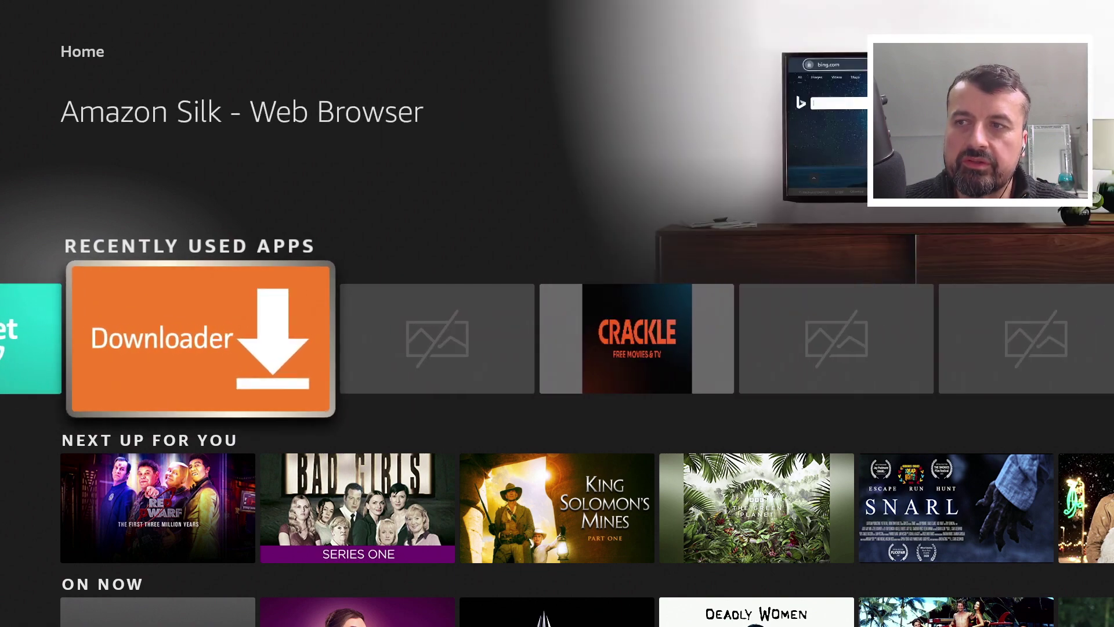
key(Return)
- Enter shortcode 53402 in the URL field and go to load techdoctoruk.com
key(Up)
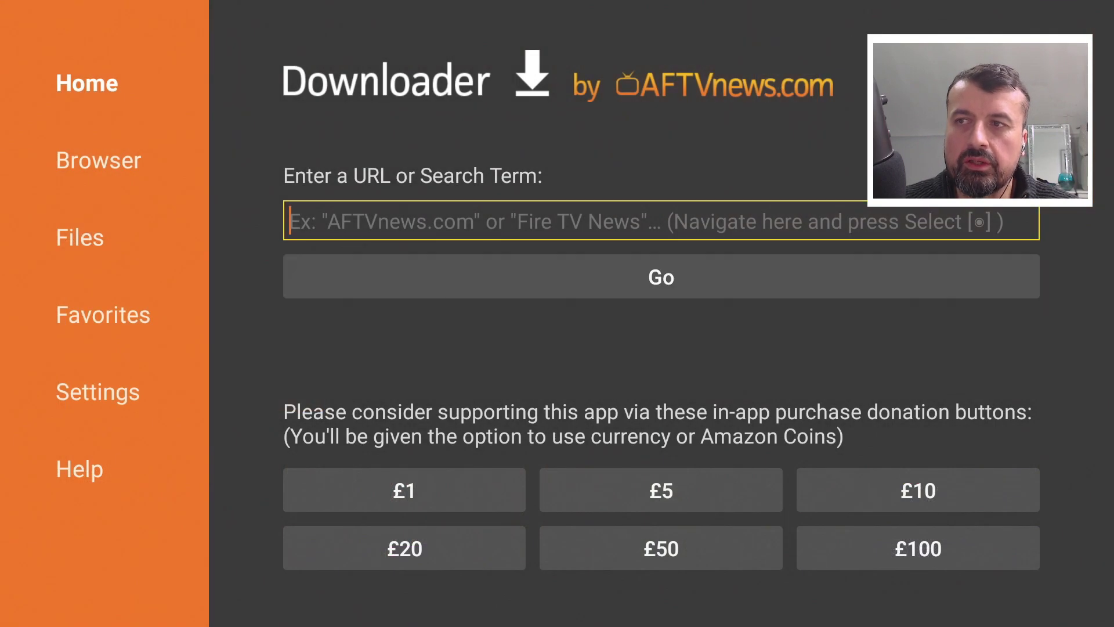
key(Return)
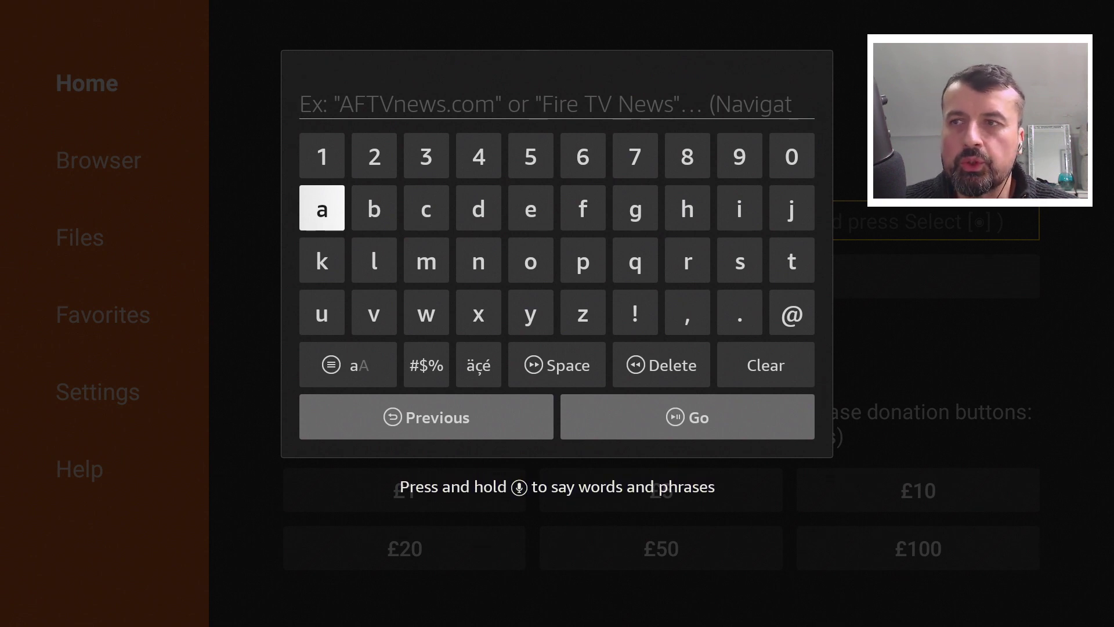
key(Right)
key(Right)
key(Right)
key(Up)
key(Right)
key(Return)
key(Left)
key(Left)
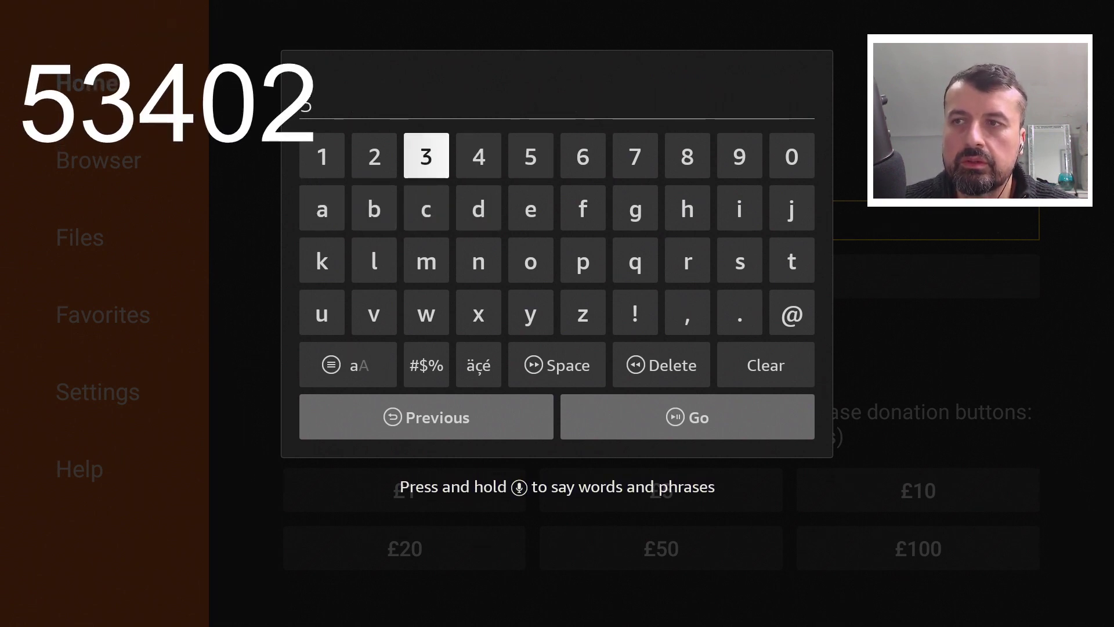
key(Return)
key(Right)
key(Return)
key(Left)
key(Left)
key(Left)
key(Left)
key(Return)
key(Right)
key(Right)
key(Return)
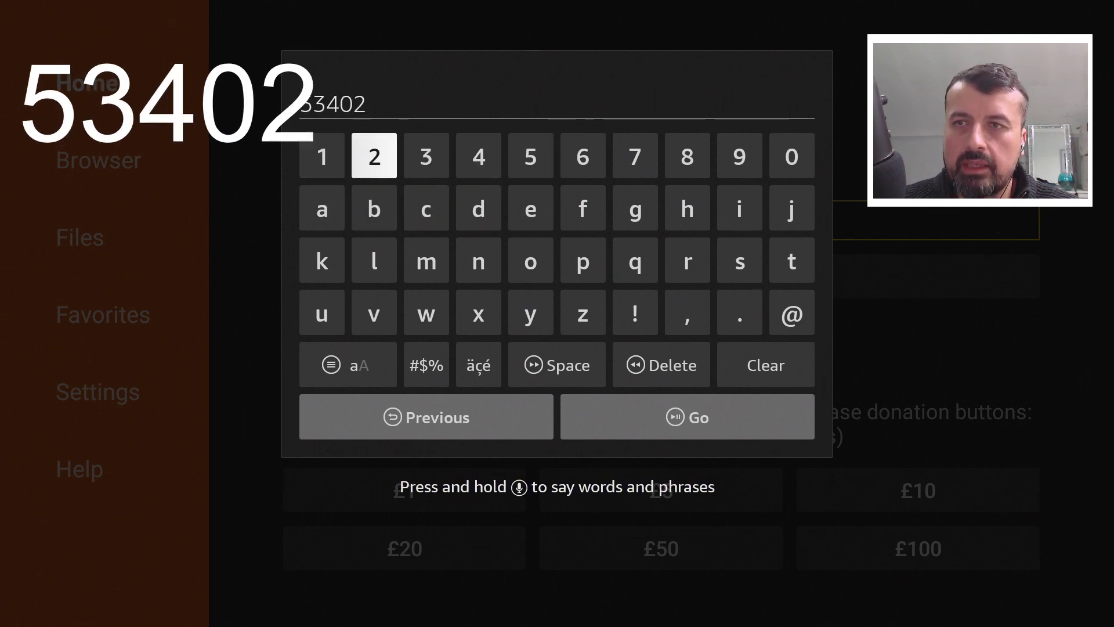
key(XF86AudioPlay)
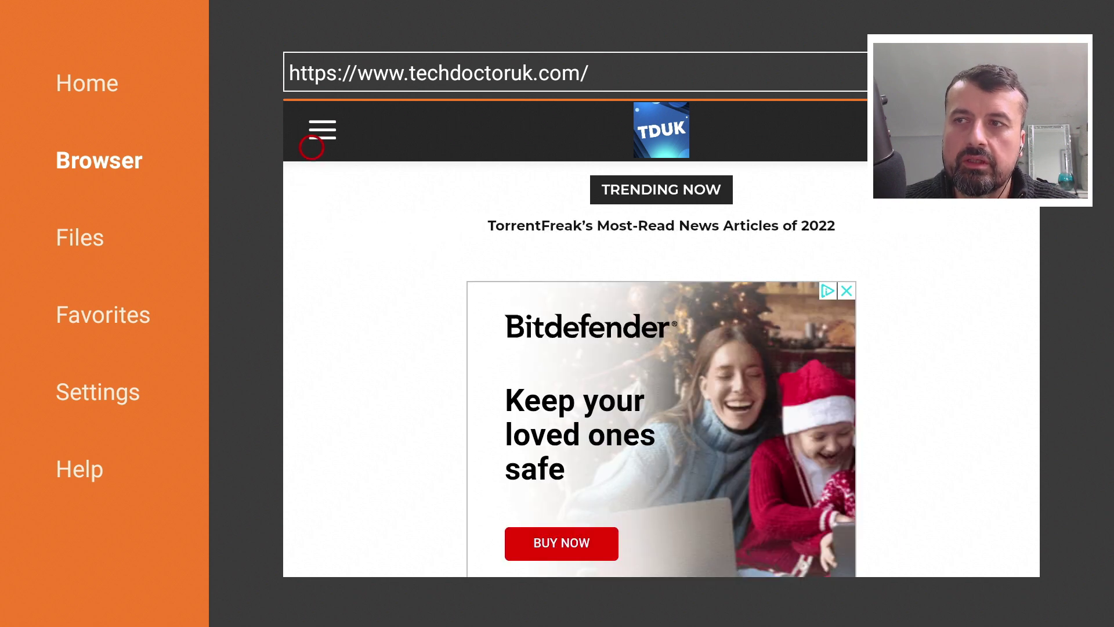
- Scroll the TDUK Cache Cleaner 2023 page down to the Download Today and Software Needed section
click(311, 148)
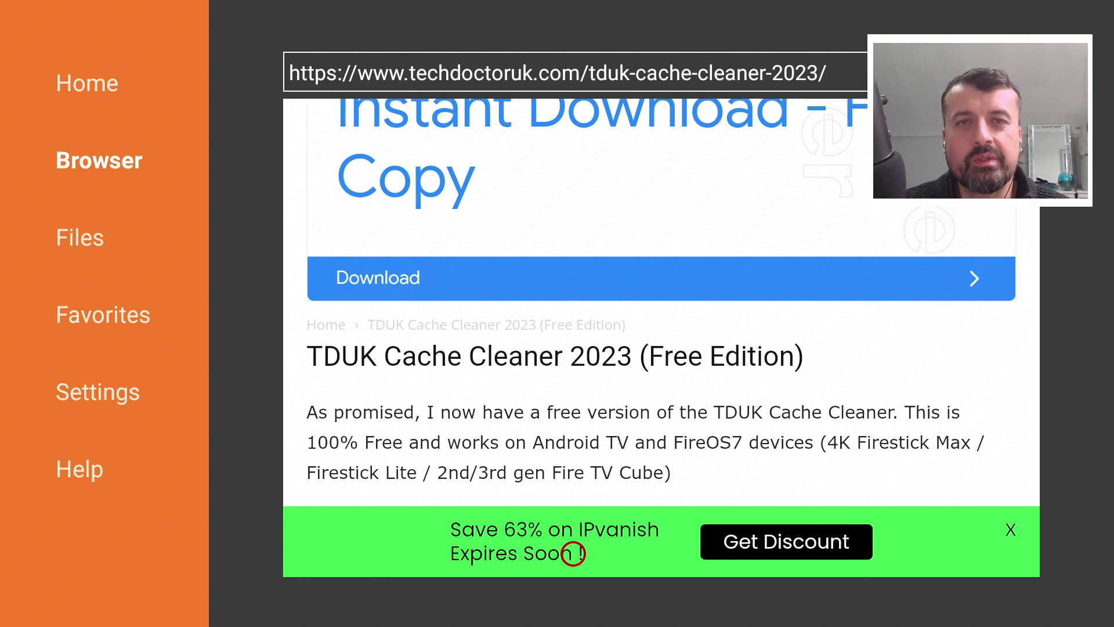
scroll(573, 553, down, 2)
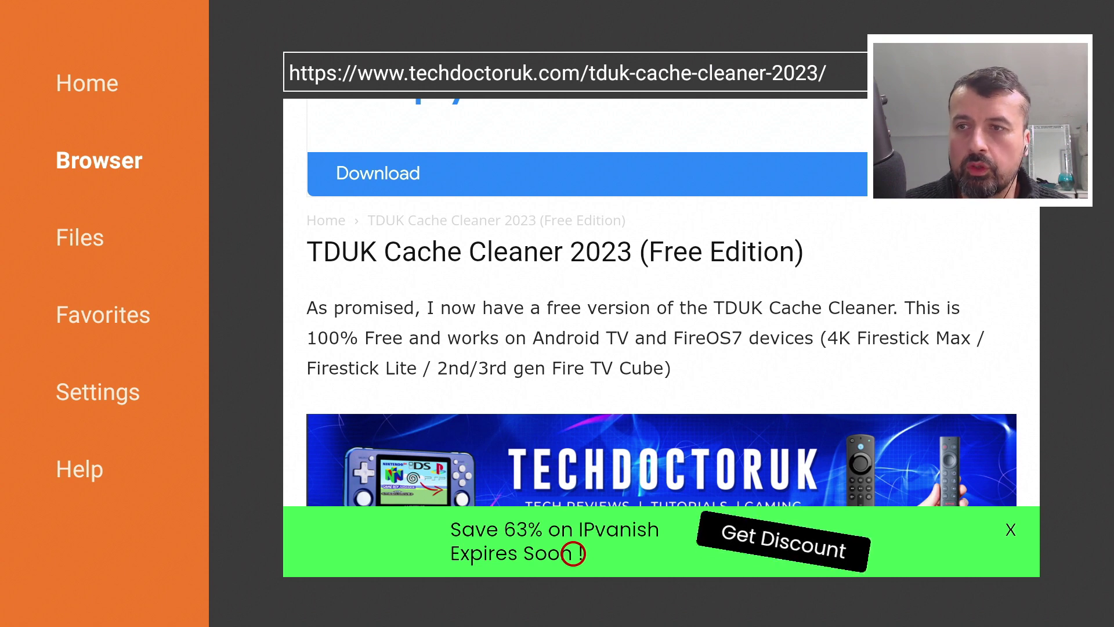
scroll(573, 553, down, 1)
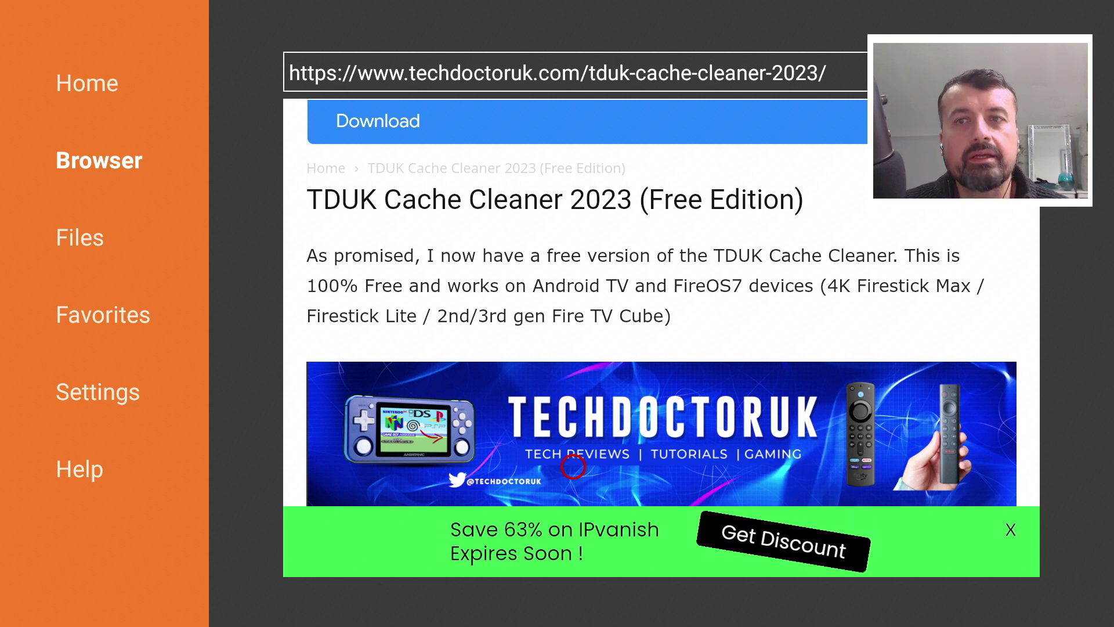
scroll(573, 553, down, 5)
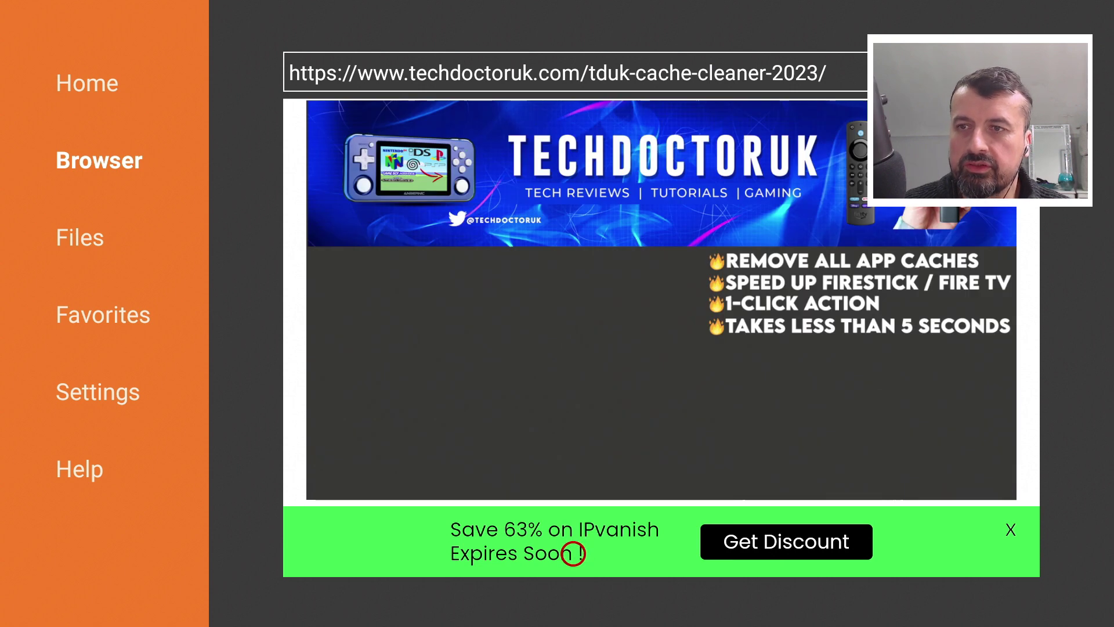
scroll(573, 553, down, 6)
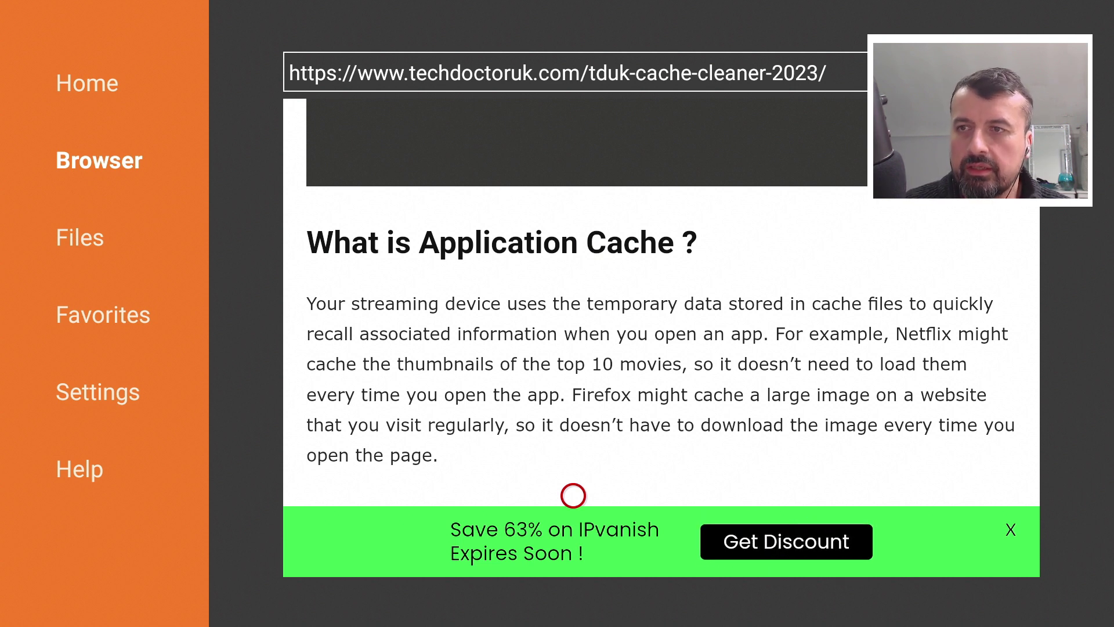
scroll(573, 551, down, 4)
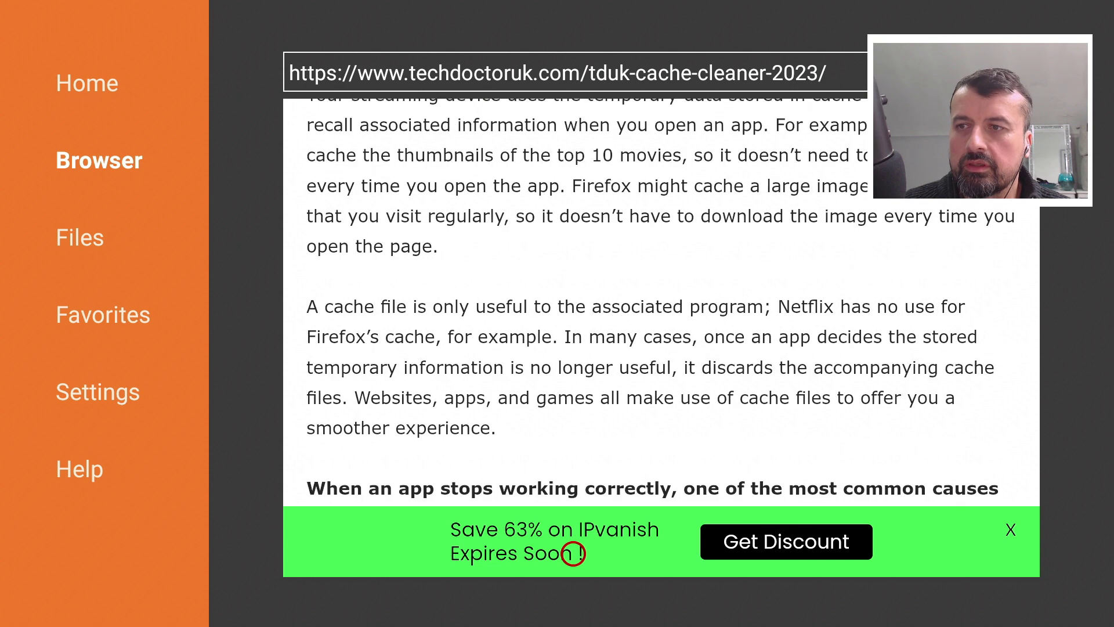
scroll(573, 552, down, 5)
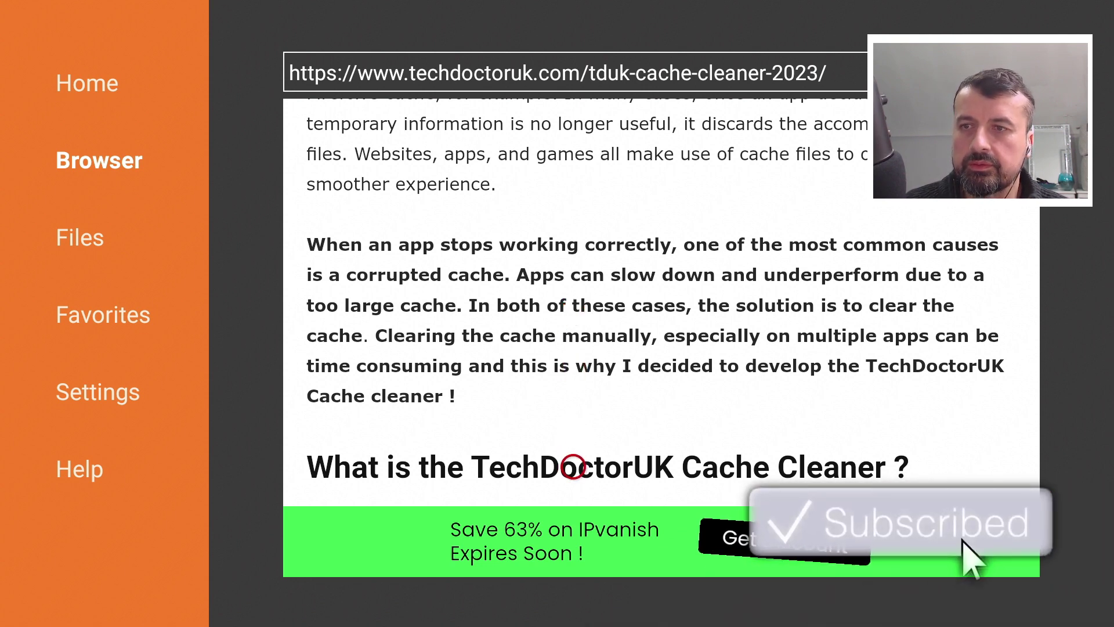
scroll(573, 553, down, 10)
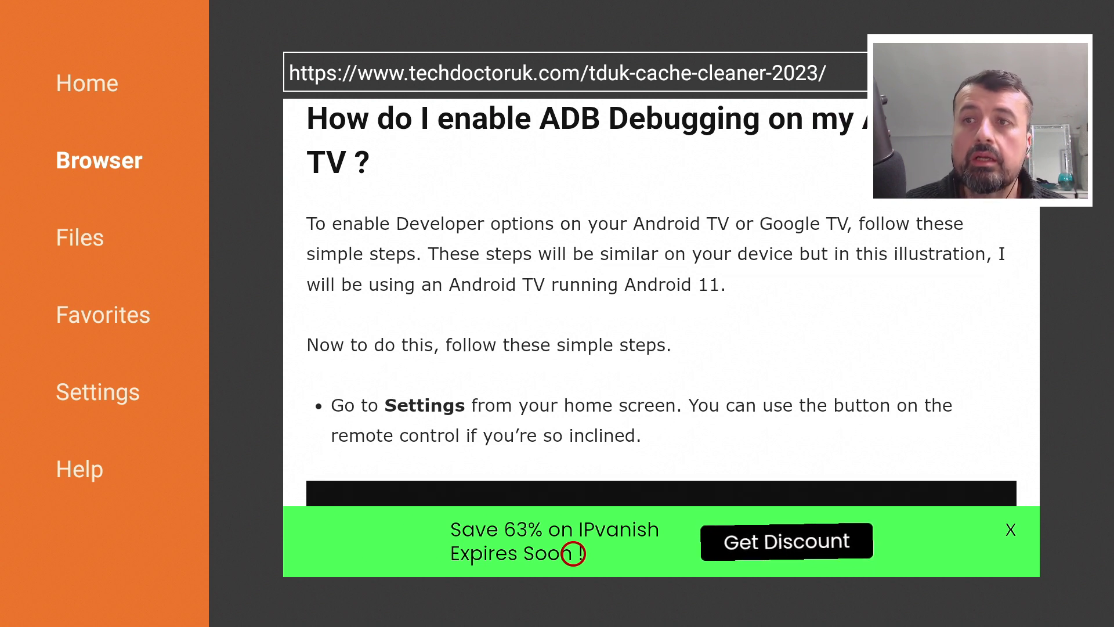
scroll(573, 553, down, 5)
scroll(573, 554, down, 10)
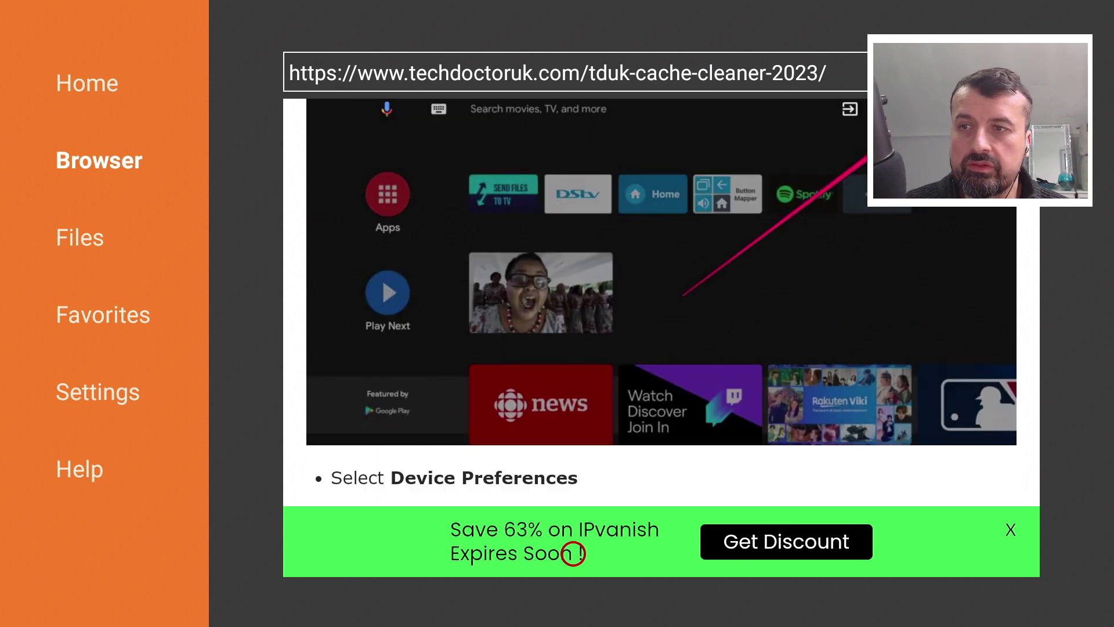
scroll(573, 553, down, 17)
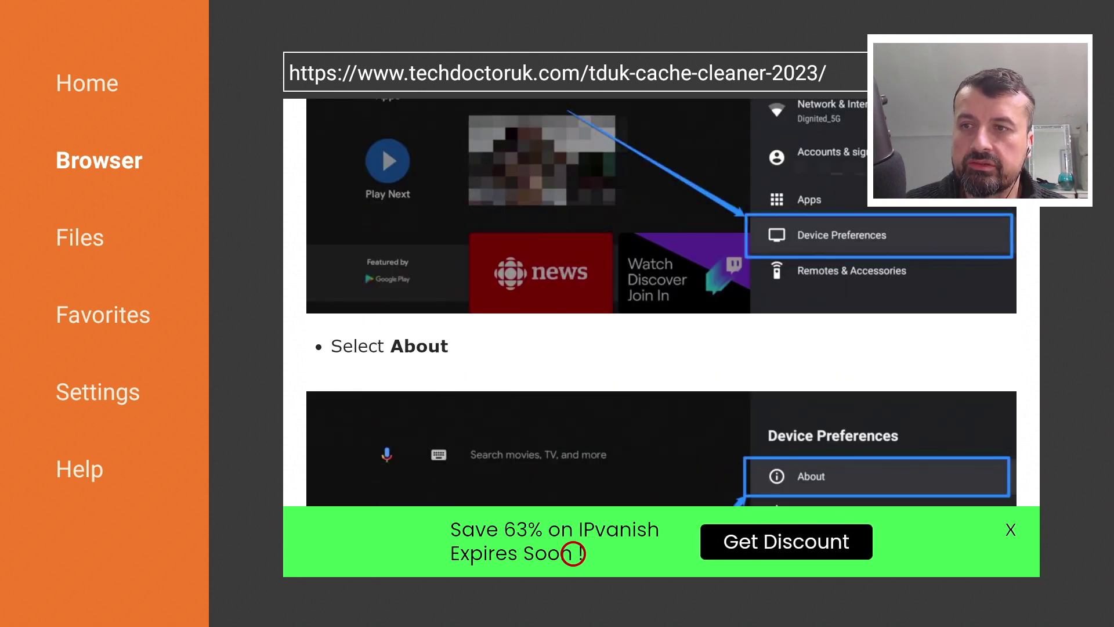
scroll(573, 553, down, 17)
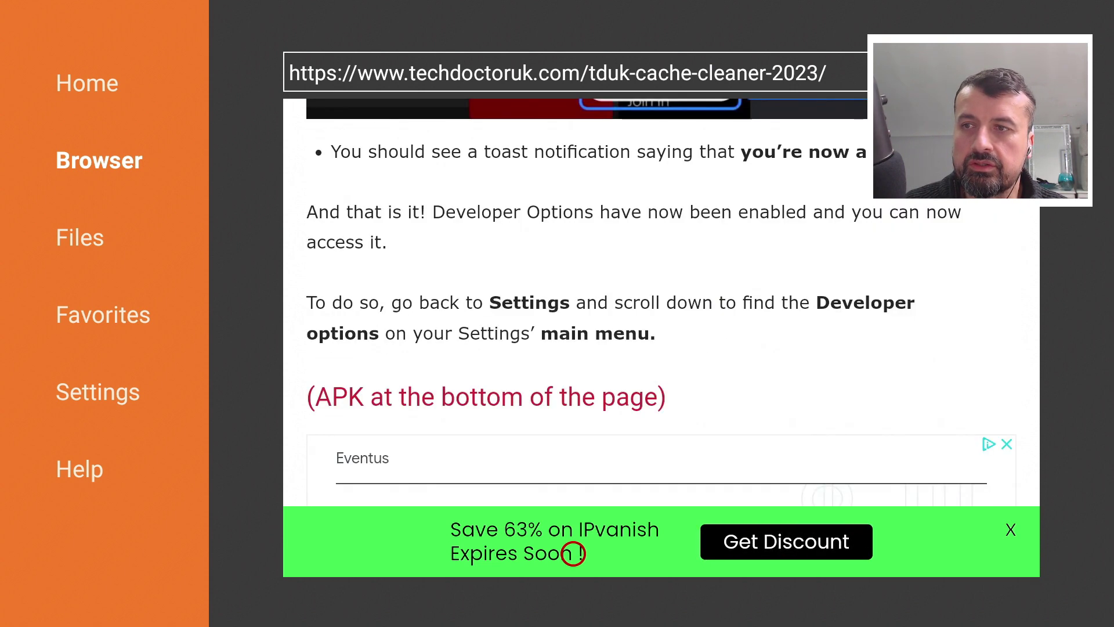
scroll(573, 553, down, 6)
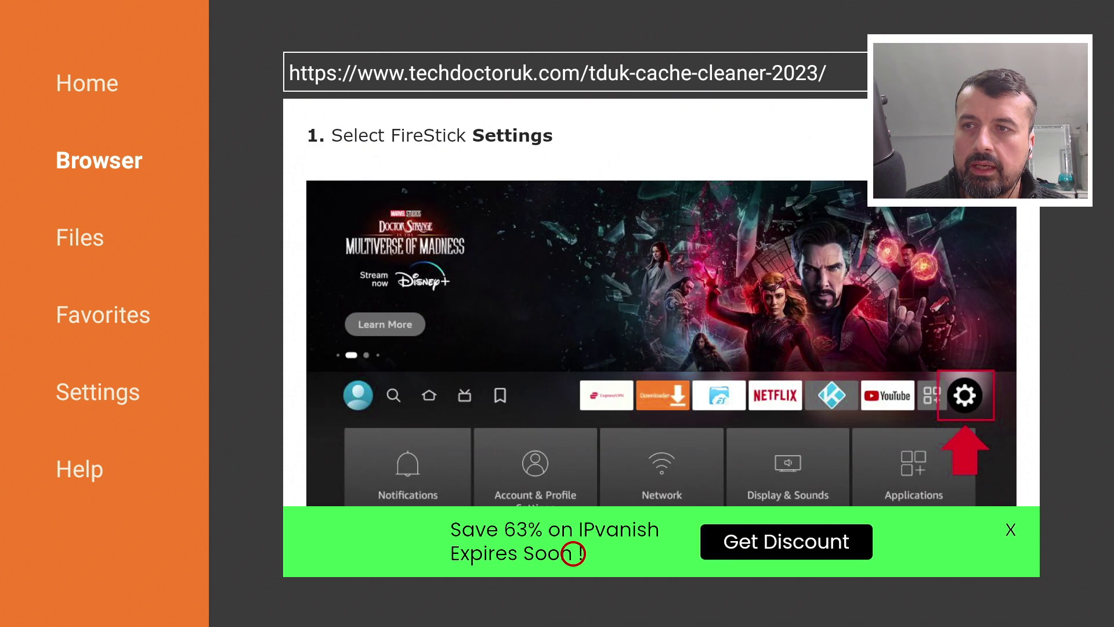
scroll(574, 553, down, 20)
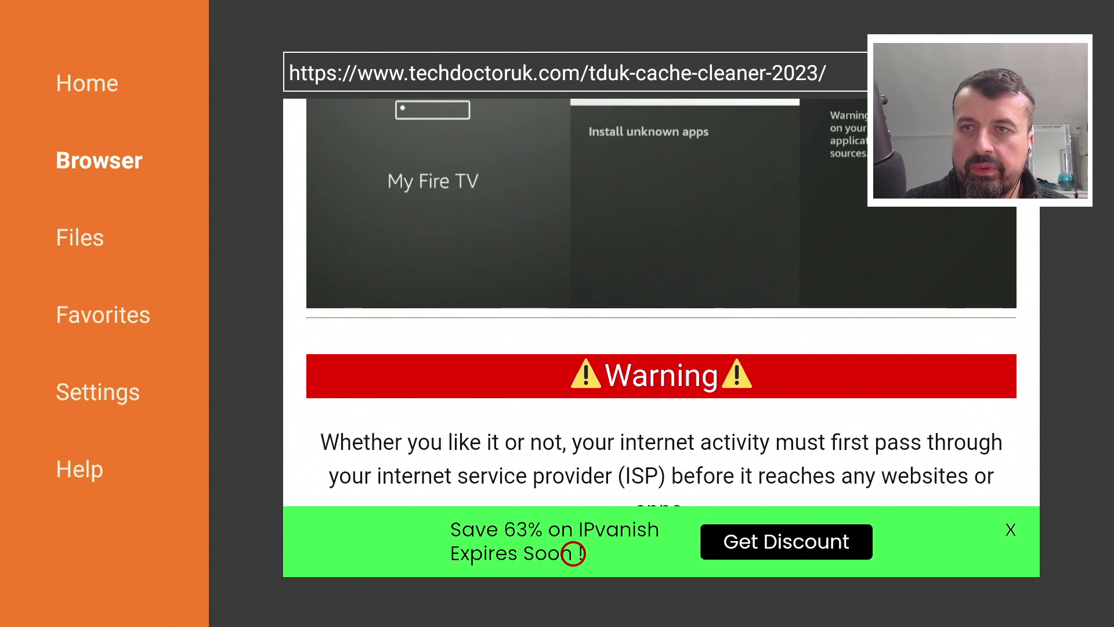
scroll(574, 553, down, 2)
scroll(573, 553, down, 7)
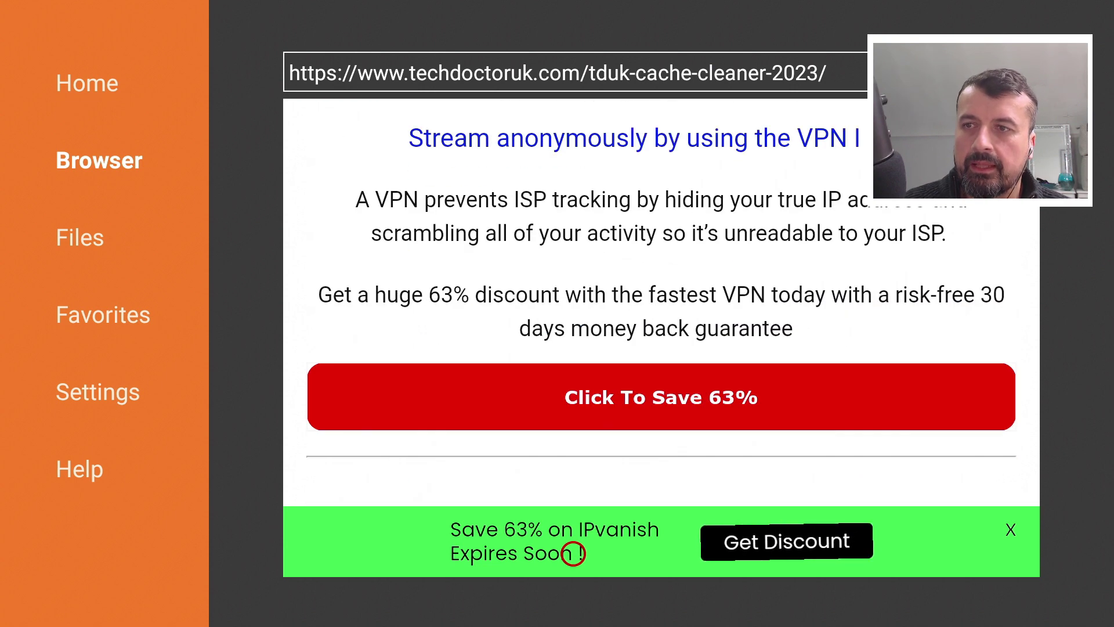
scroll(573, 553, down, 4)
scroll(574, 553, down, 7)
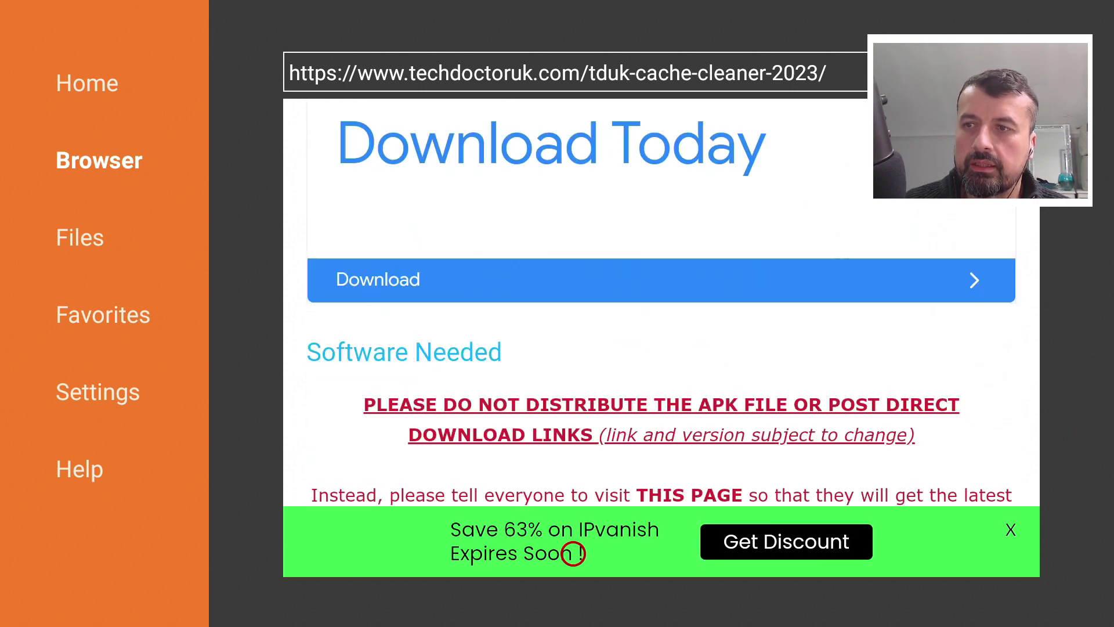
- Follow 'Get your free pin code here' to pincode.techdoctoruk.com/cacheclean/
scroll(535, 439, down, 3)
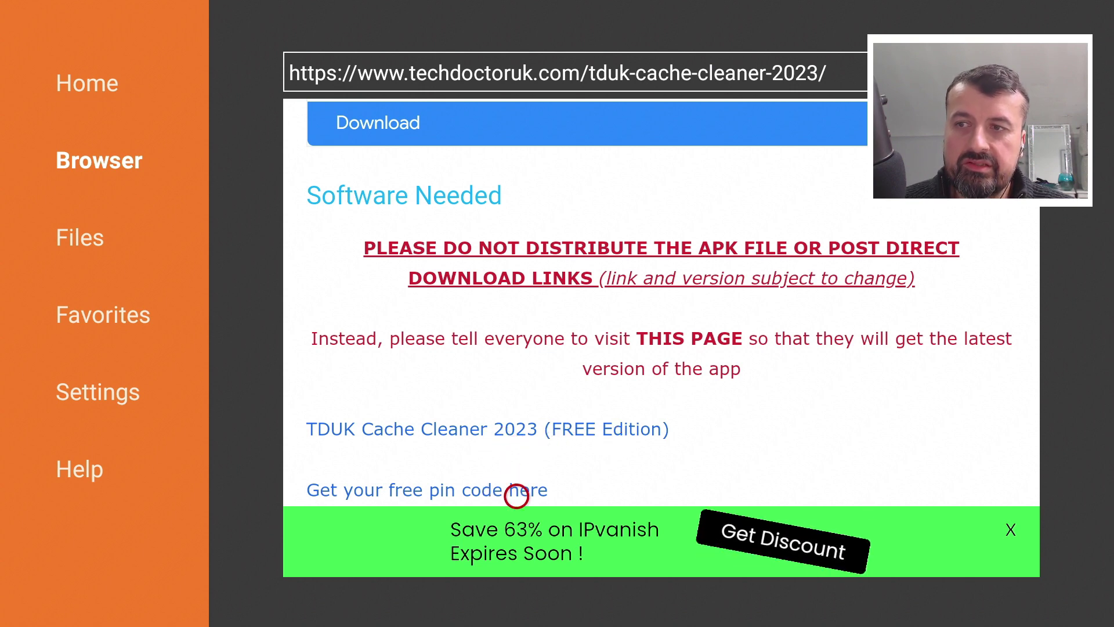
click(449, 495)
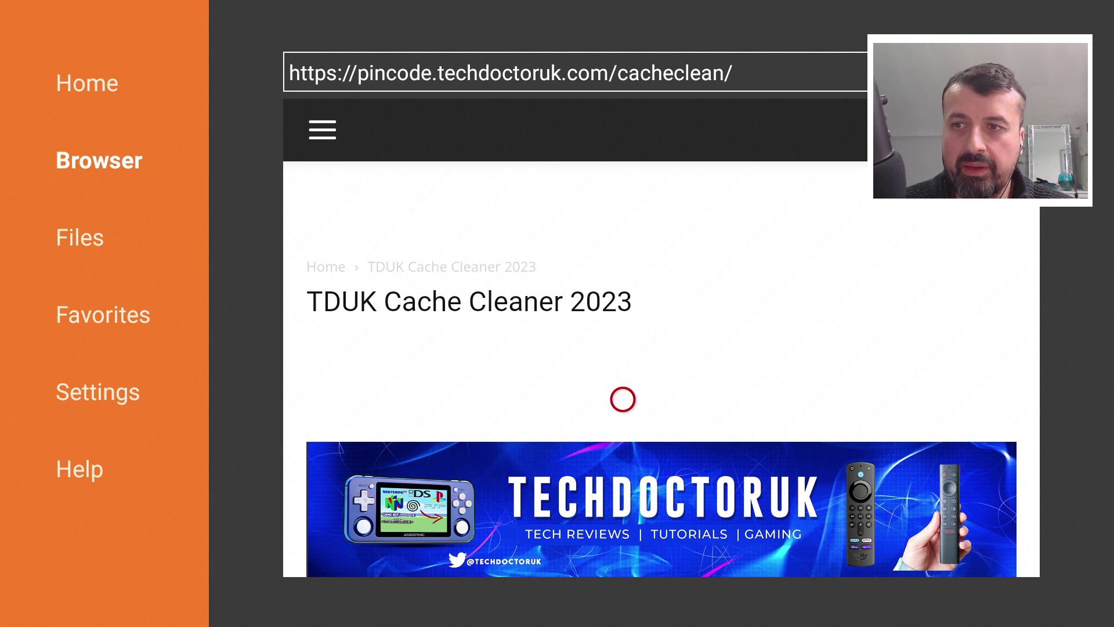
- Generate a new pin code with Generate A Pin in Downloader and dismiss the pin message
scroll(573, 406, down, 10)
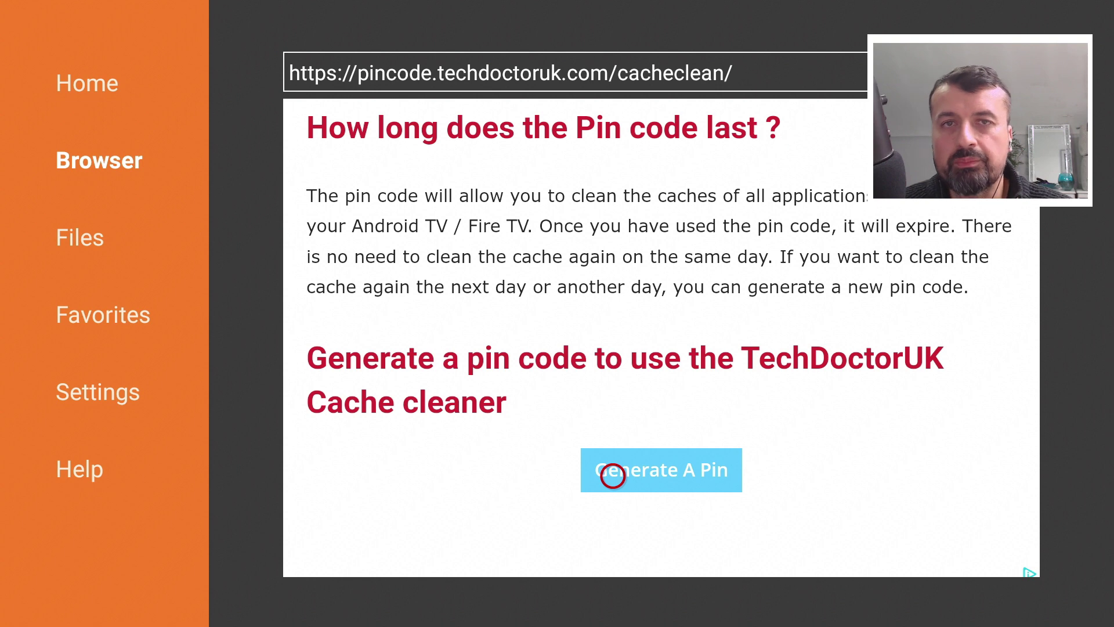
click(660, 476)
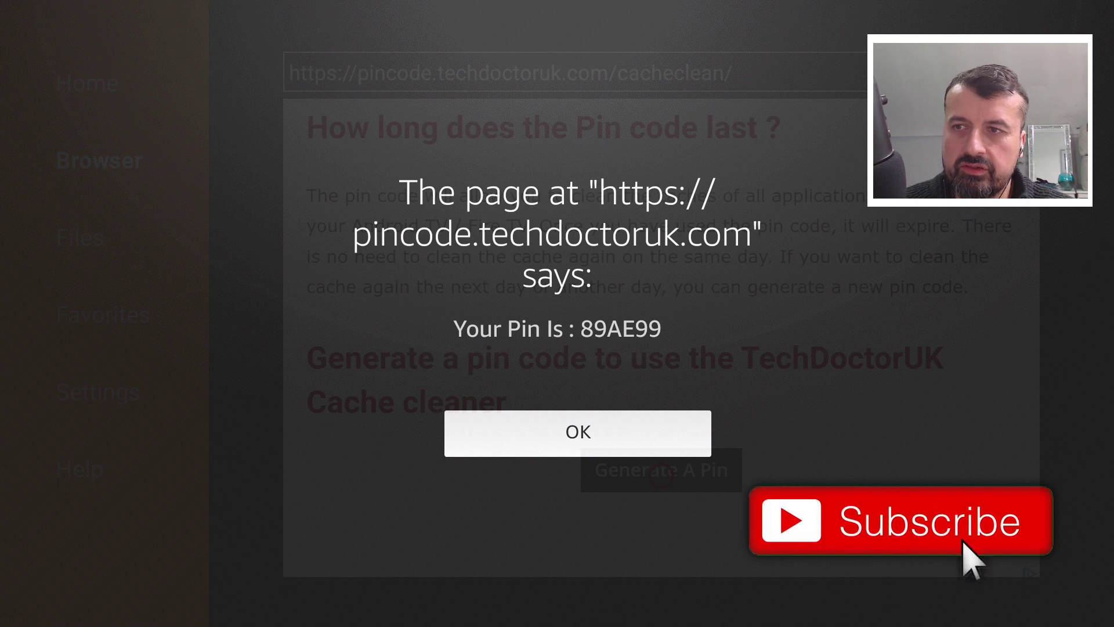
key(Return)
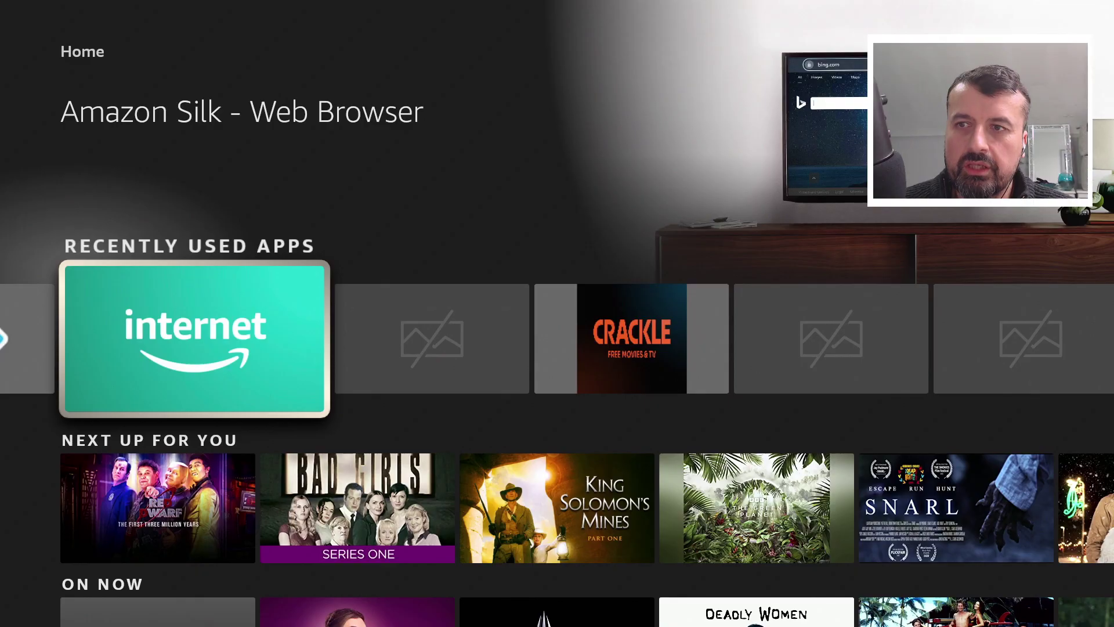
- Log in to TDUK Cache Cleaner with the pin and connect it to this device via ADB
key(Home)
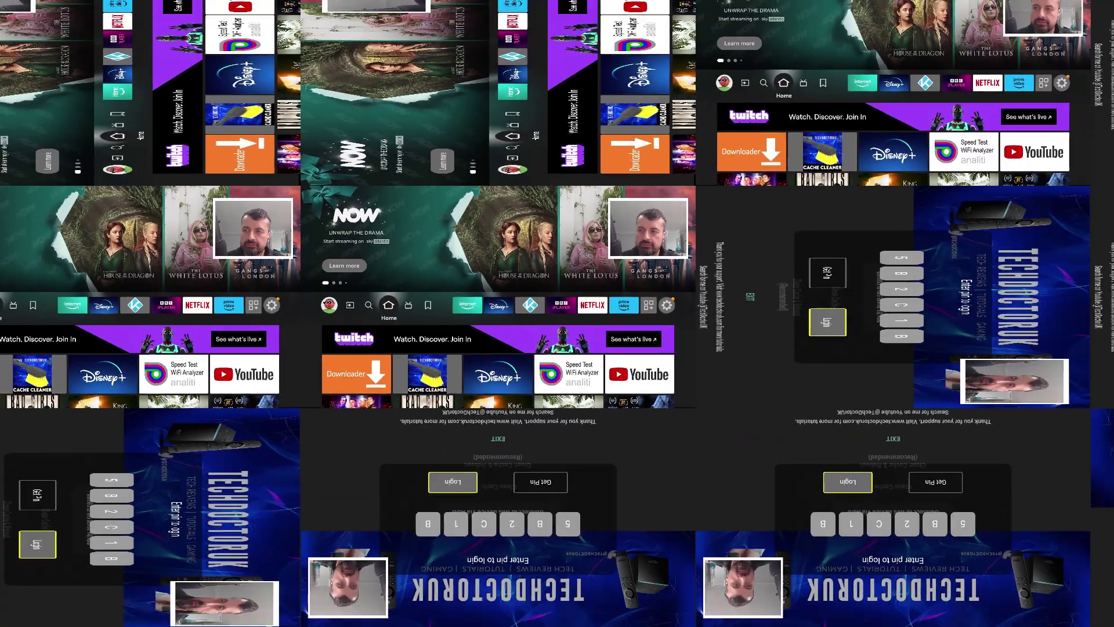
key(Return)
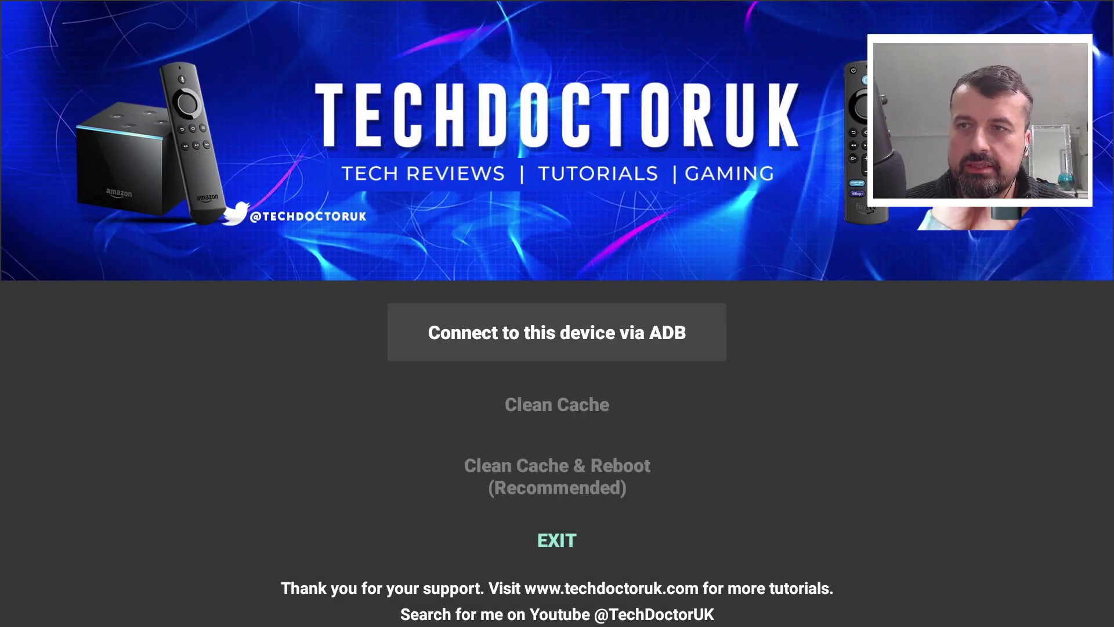
key(Down)
key(Up)
key(Return)
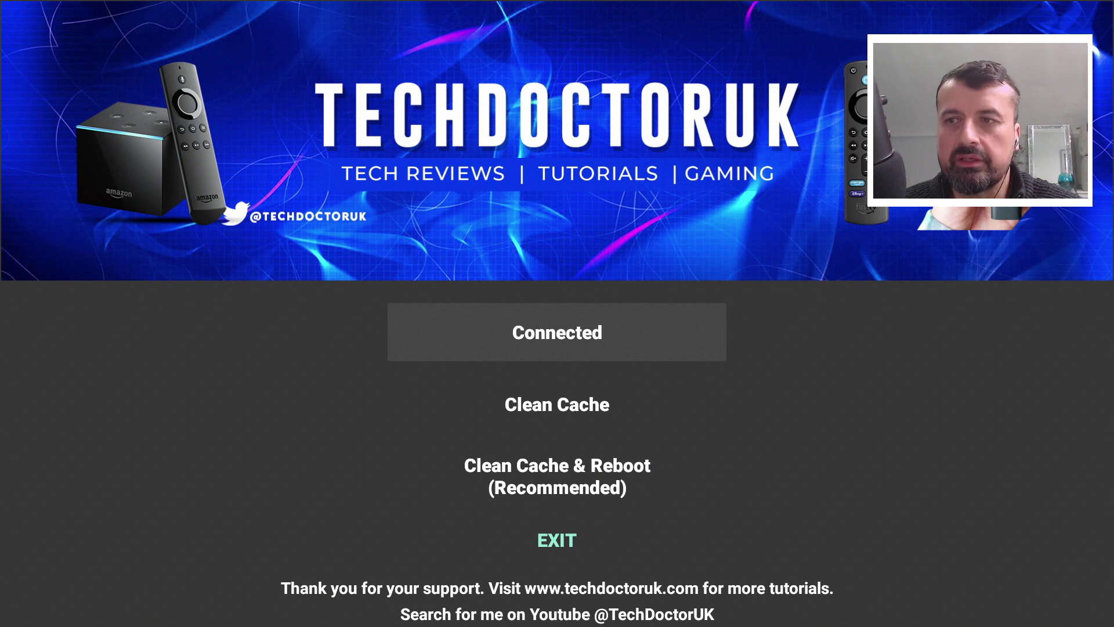
- Run 'Clean Cache & Reboot (Recommended)' to clear every app's cache and restart the Fire TV
key(Down)
key(Down)
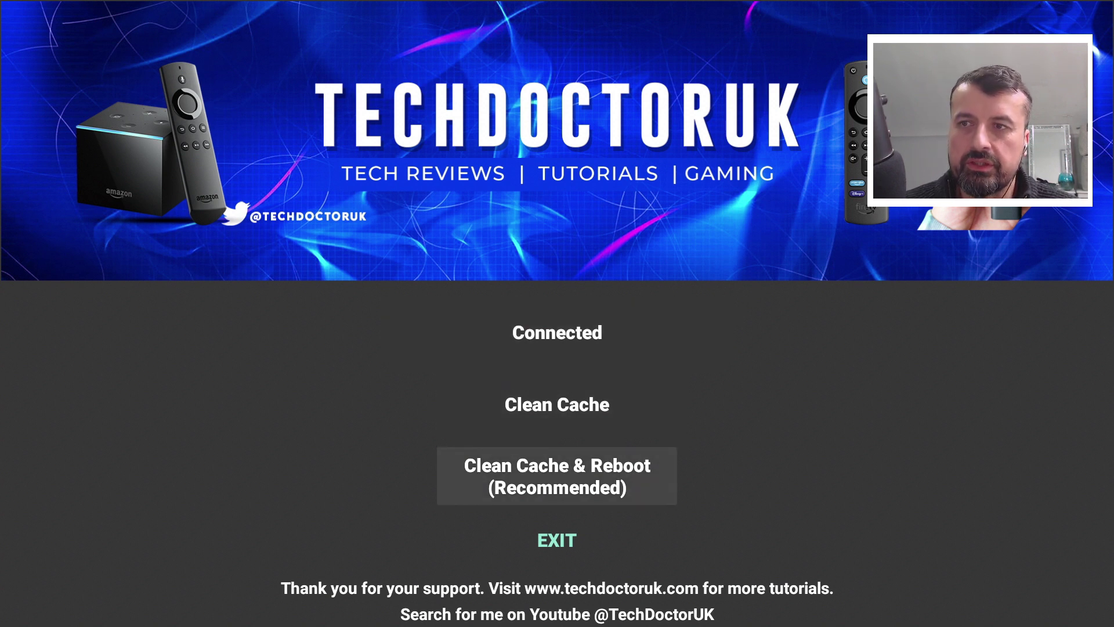
key(Up)
key(Up)
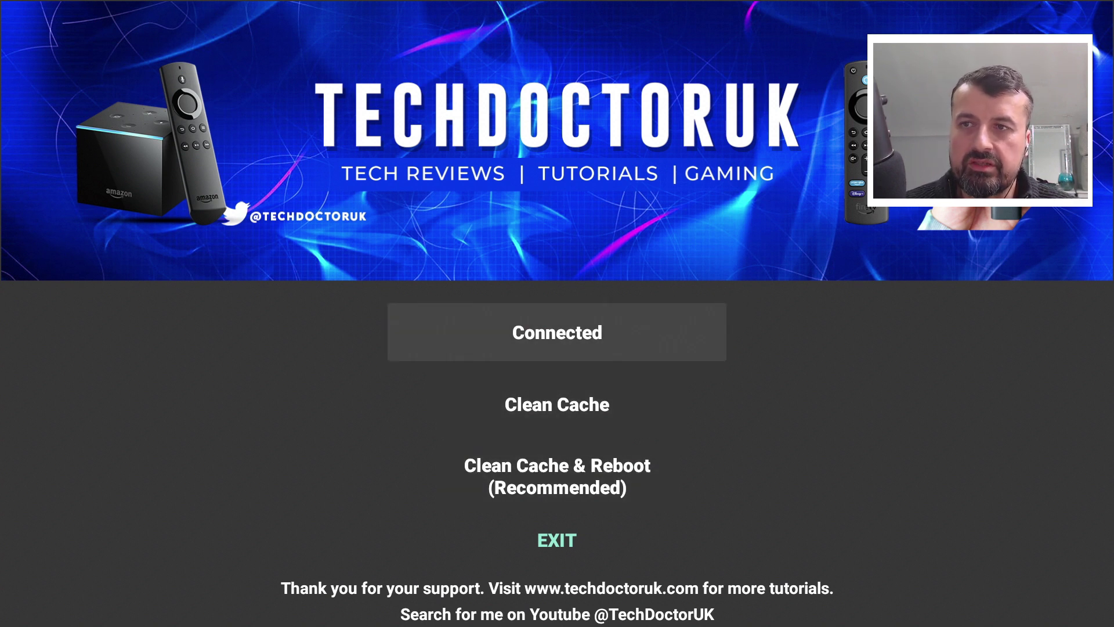
key(Down)
key(Down)
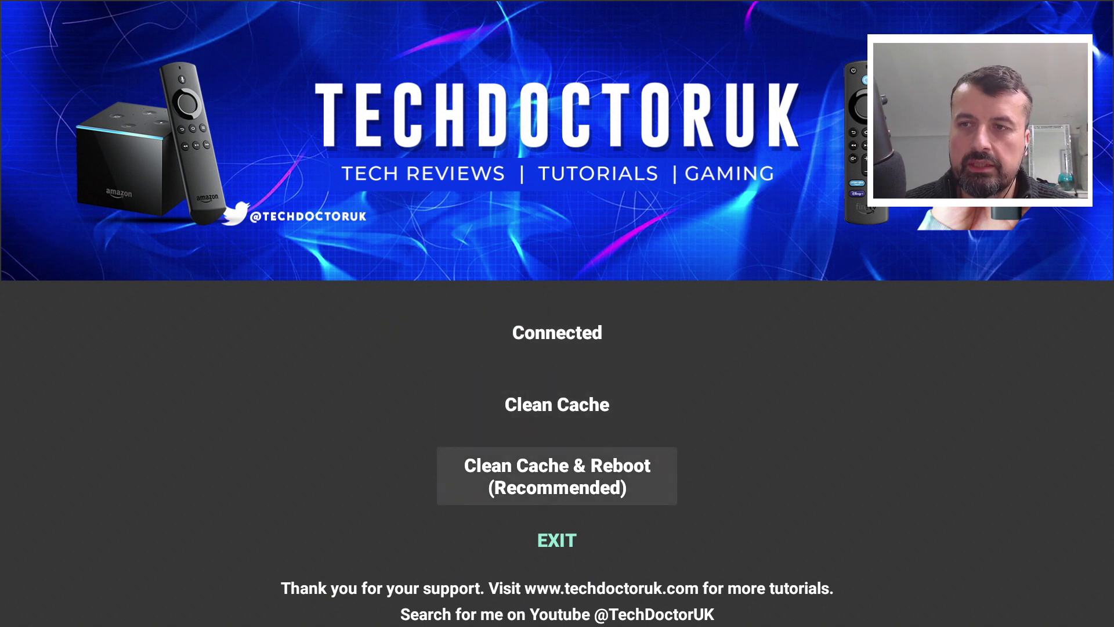
key(Return)
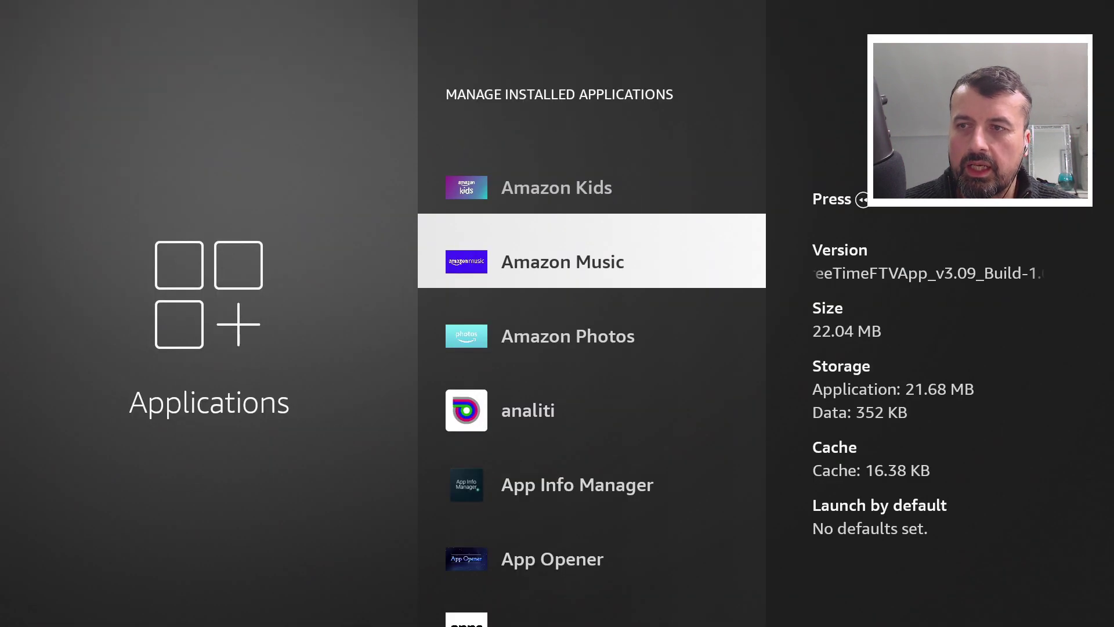
- Check cache sizes for analiti, App Info Manager, App Opener, Appstore, BBC iPlayer and Disney+
key(Down)
key(Down)
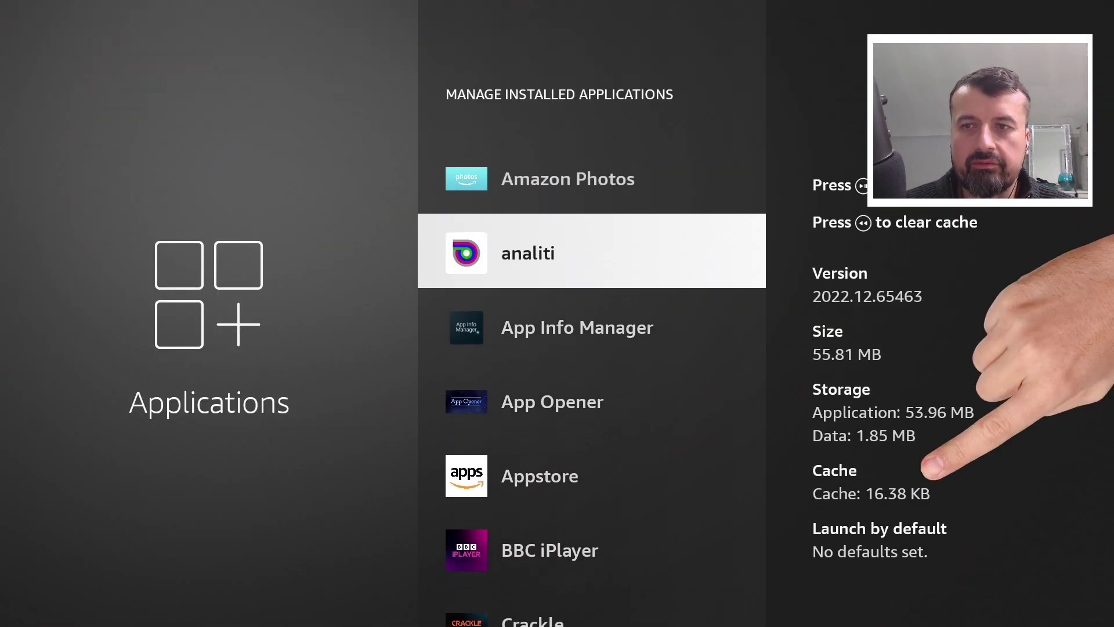
key(Down)
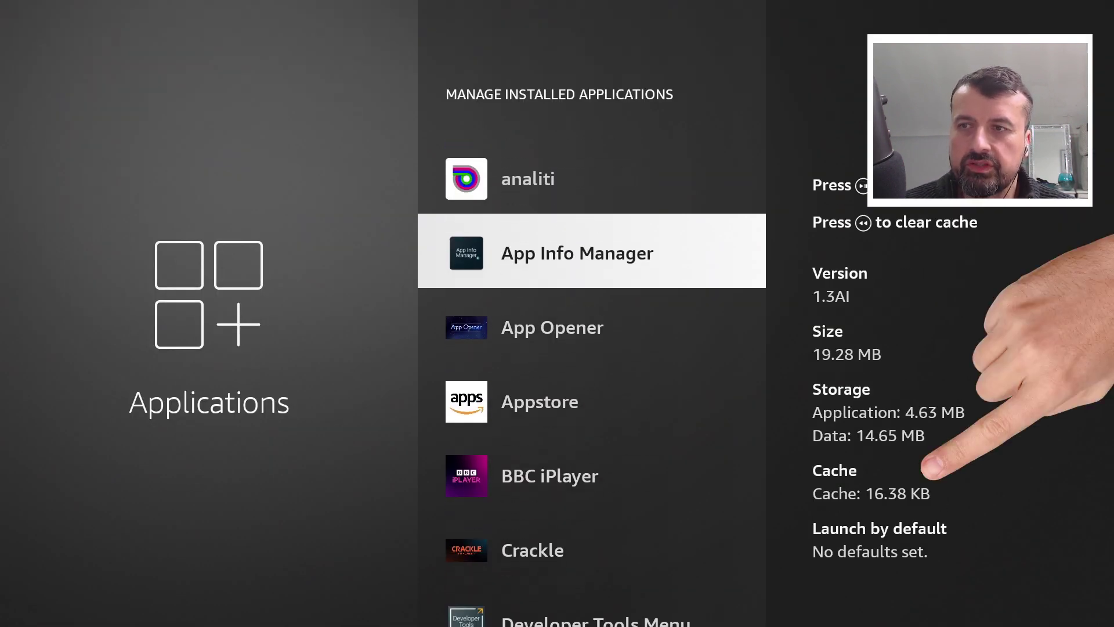
key(Down)
key(Down)
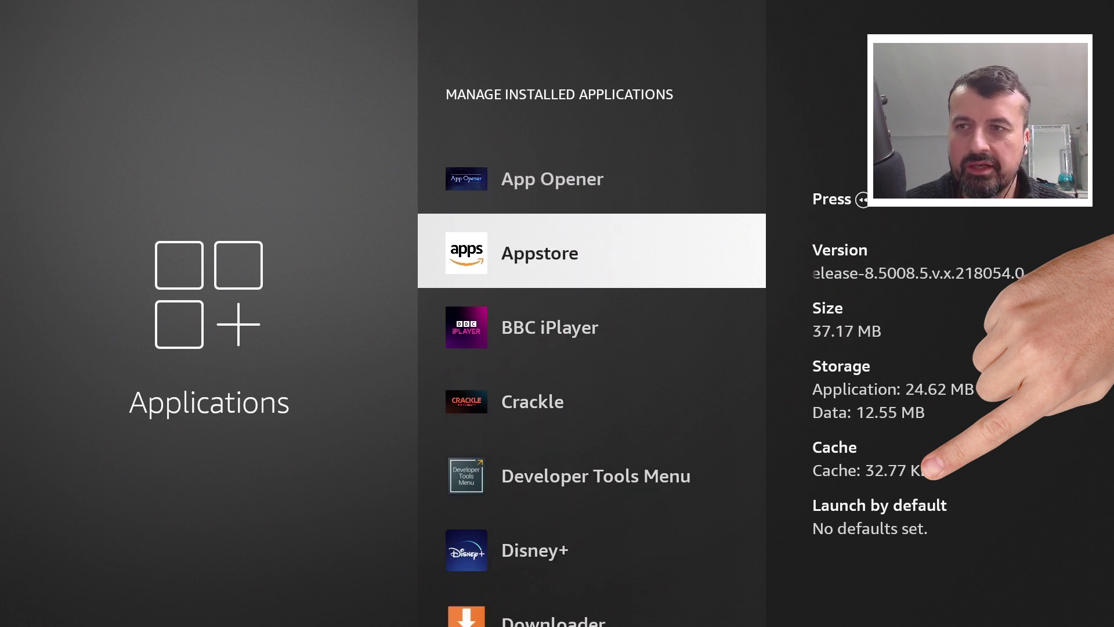
key(Down)
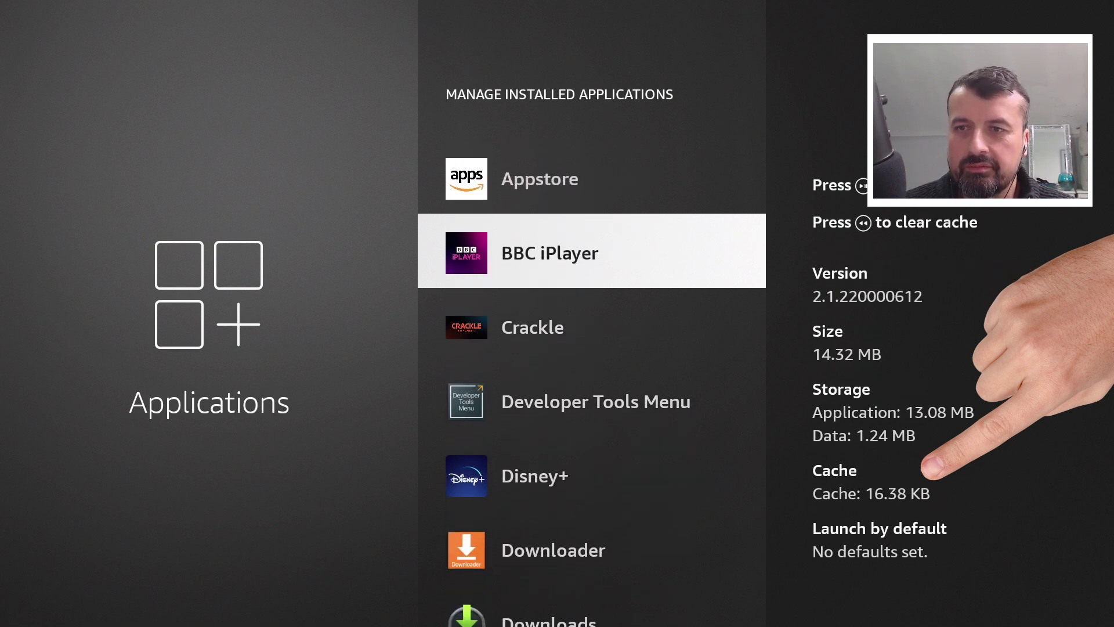
key(Down)
key(Down)
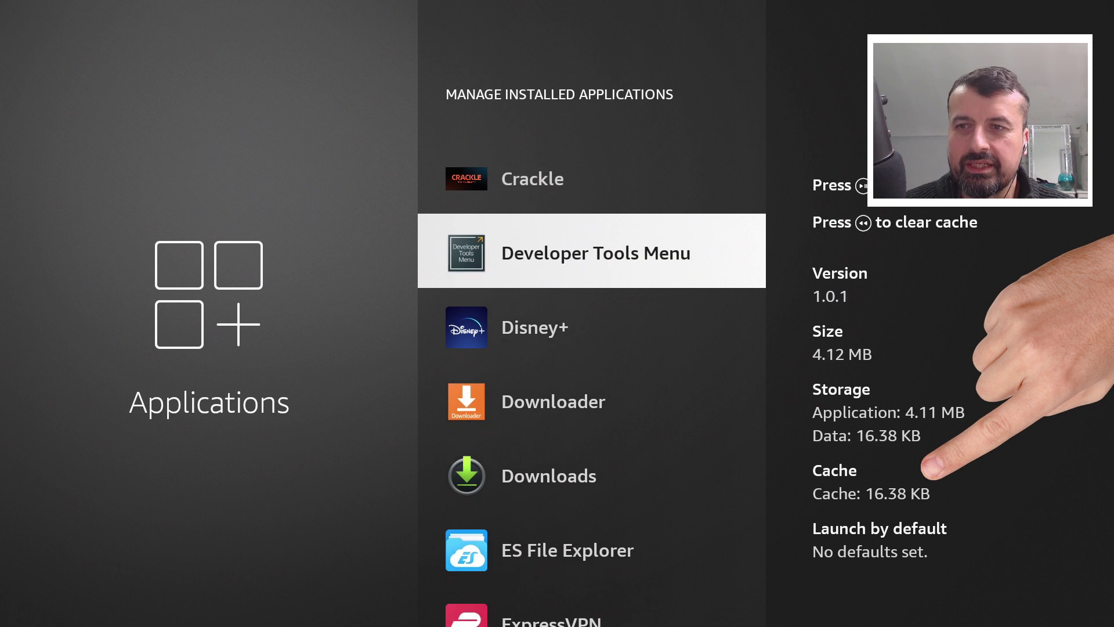
key(Down)
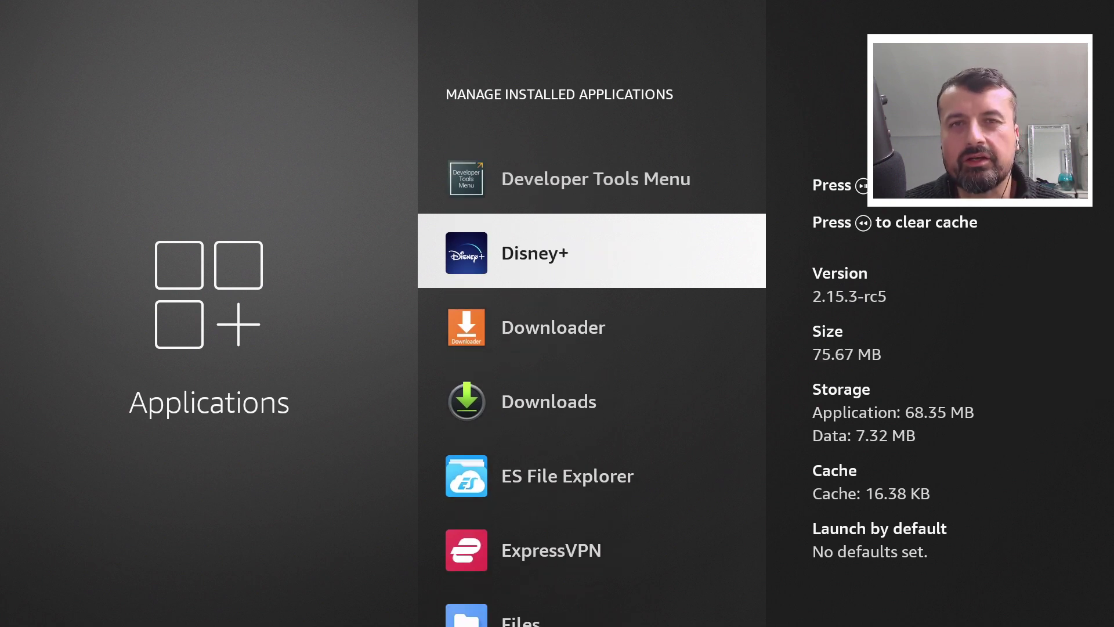